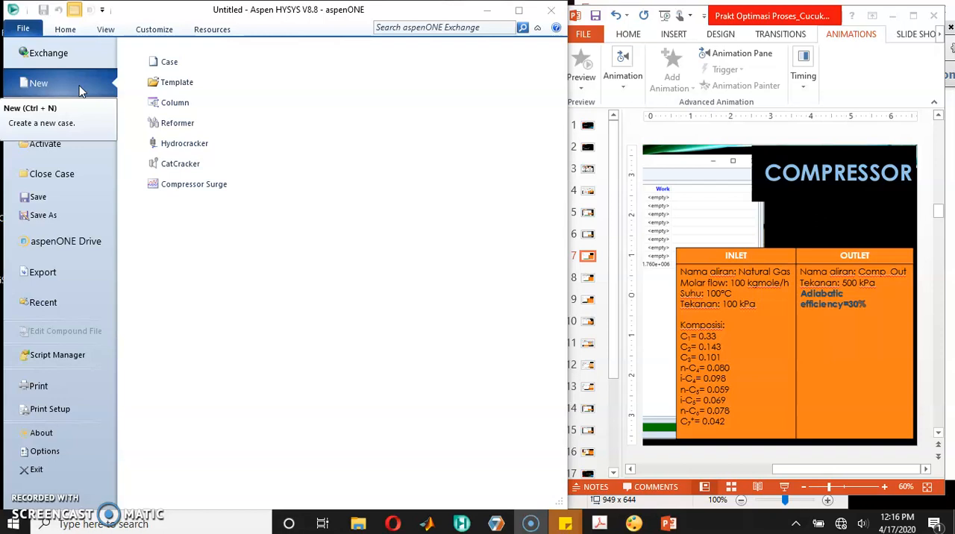
# Step: Create a new simulation case and add a component list to it
pyautogui.click(45, 81)
pyautogui.click(167, 61)
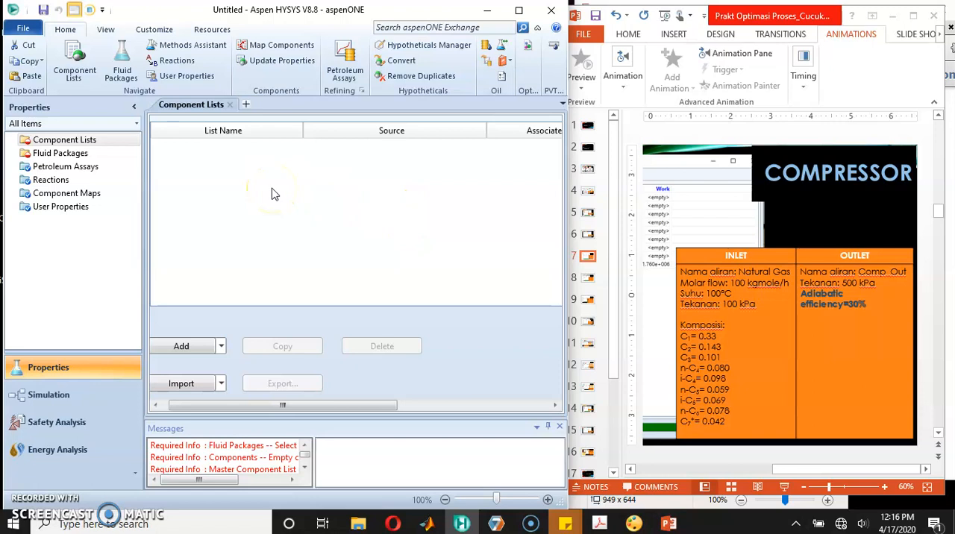
pyautogui.click(101, 139)
pyautogui.click(184, 350)
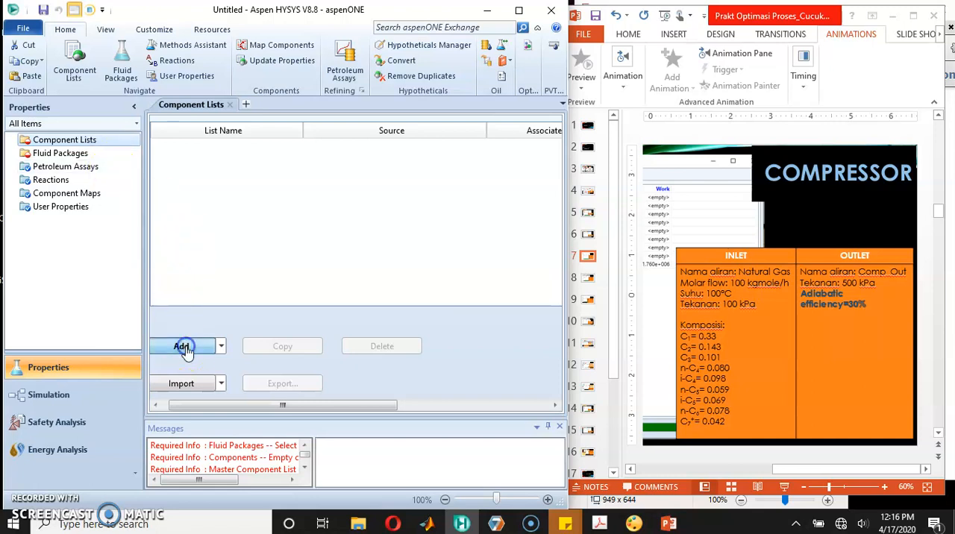
# Step: Search the pure components for C1, C2 and C3, adding Methane, Ethane and Propane to the component list
pyautogui.moveTo(359, 405); pyautogui.dragTo(464, 416)
pyautogui.write('c1')
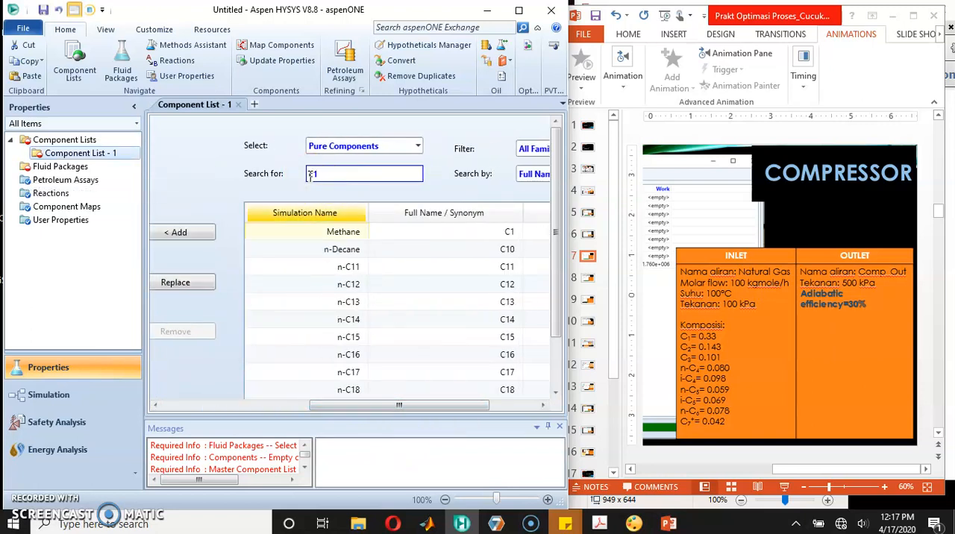
pyautogui.write('c2')
pyautogui.press('Return')
pyautogui.write('c3')
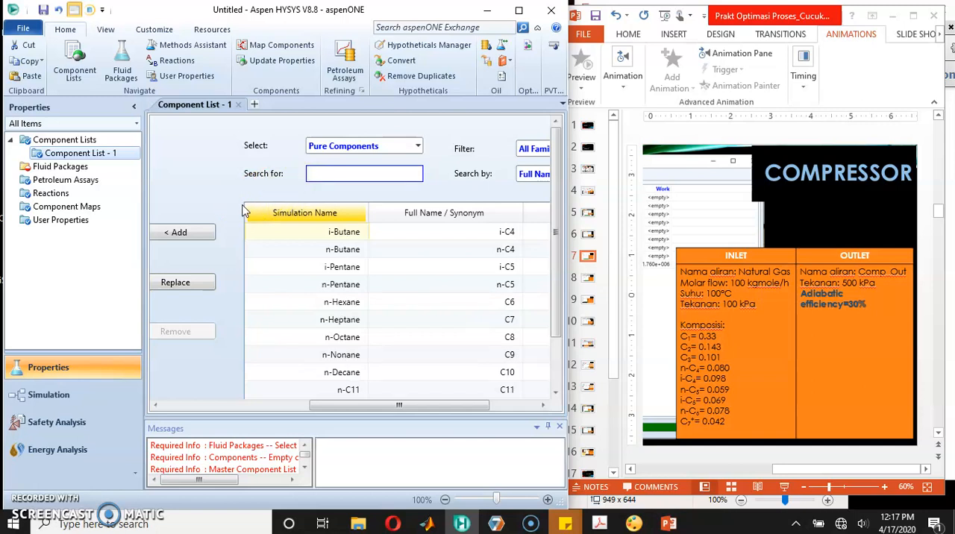
# Step: Add i-Butane, n-Butane, i-Pentane, n-Pentane and n-Hexane to the component list
pyautogui.write('ic4')
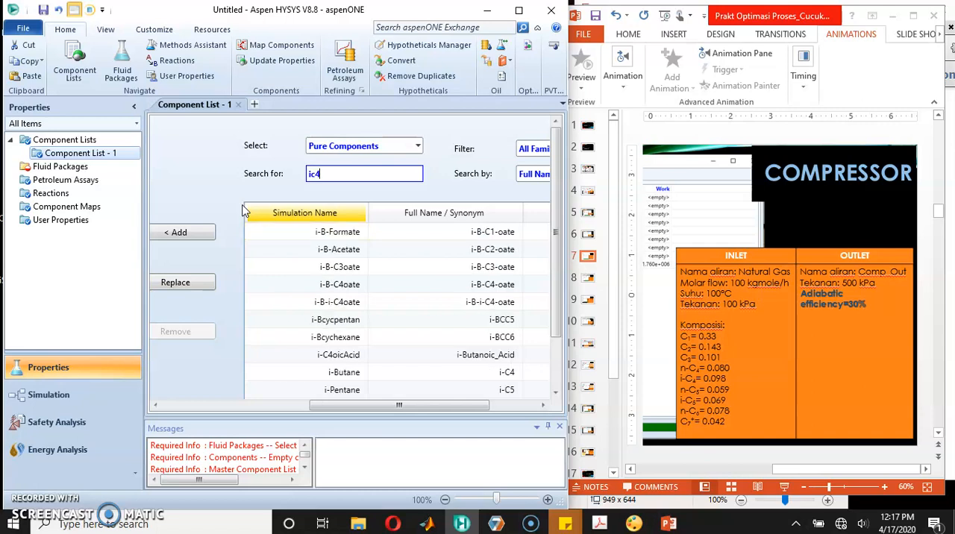
pyautogui.write('nc4')
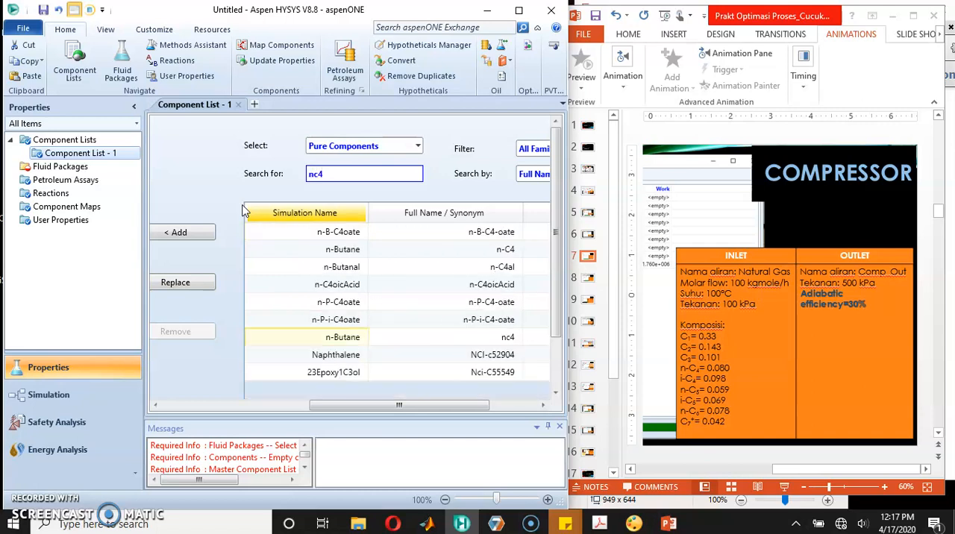
pyautogui.write('ic5')
pyautogui.press('Return')
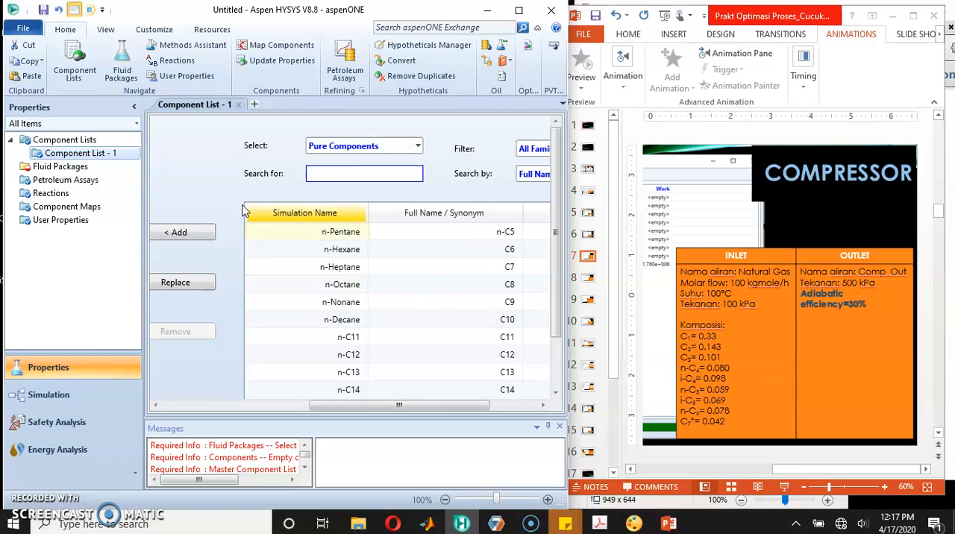
pyautogui.write('nc5')
pyautogui.press('Return')
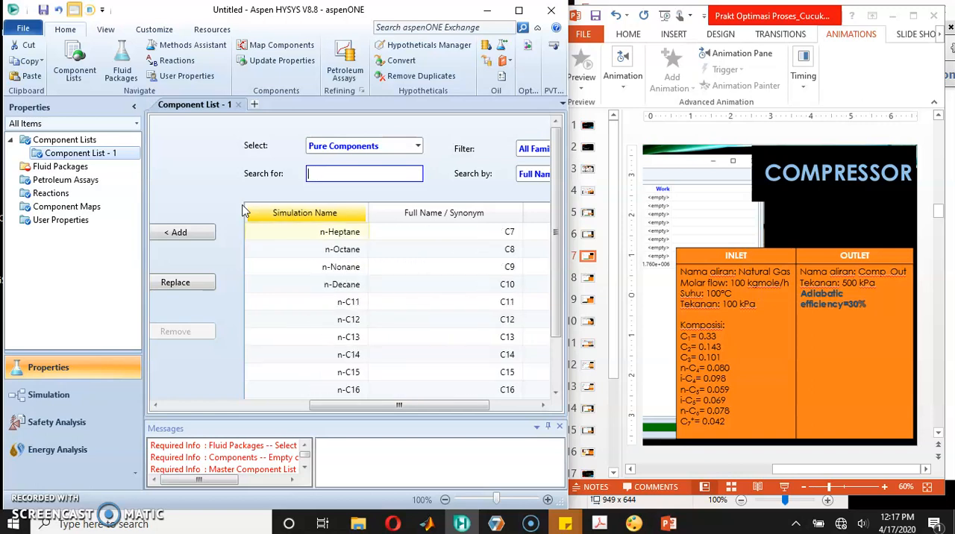
# Step: Search the pure components for c7+ and check which components the list already contains
pyautogui.write('c7+')
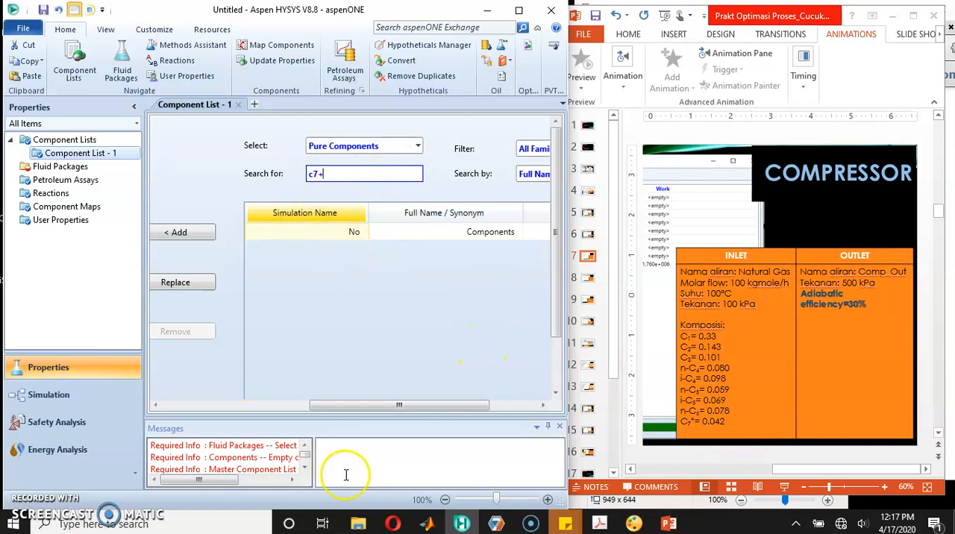
pyautogui.moveTo(330, 405); pyautogui.dragTo(181, 400)
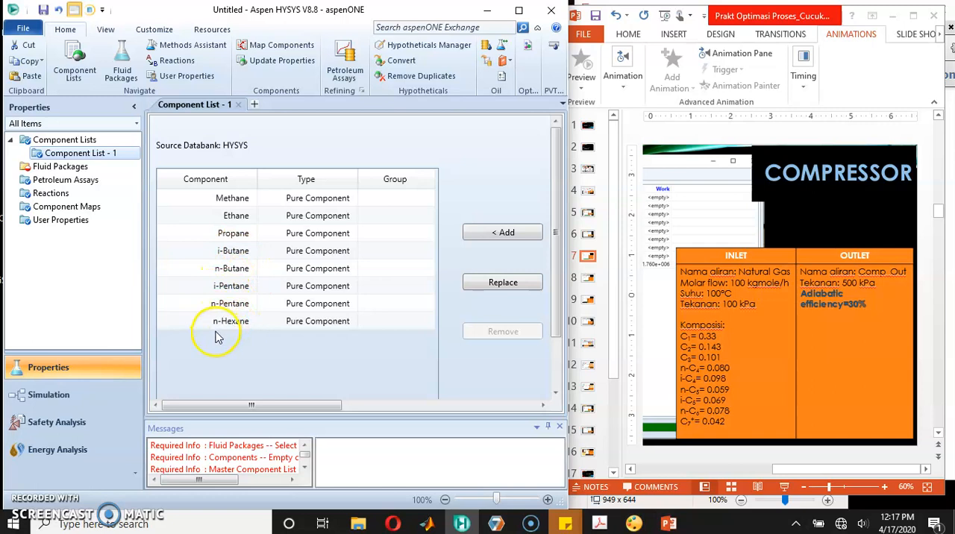
pyautogui.moveTo(211, 411); pyautogui.dragTo(385, 410)
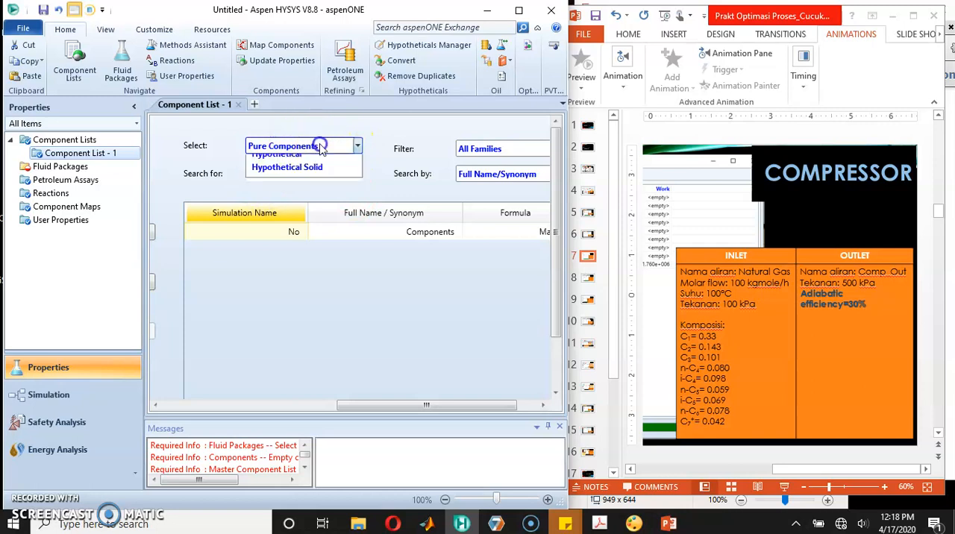
# Step: Switch the component selection to Hypothetical with the Create and Edit Hypos method and create a new hypo in HypoGroup1
pyautogui.click(319, 147)
pyautogui.click(302, 177)
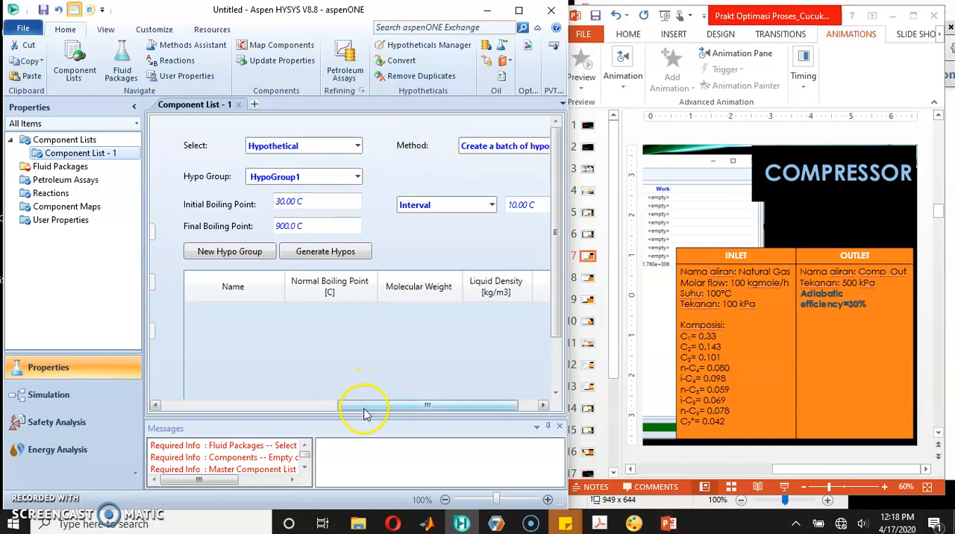
pyautogui.moveTo(365, 410); pyautogui.dragTo(379, 408)
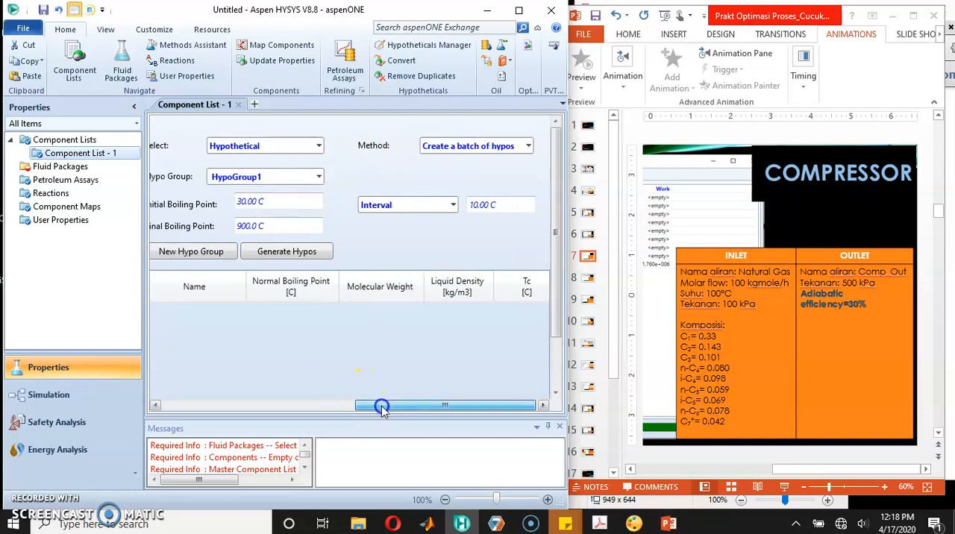
pyautogui.click(528, 148)
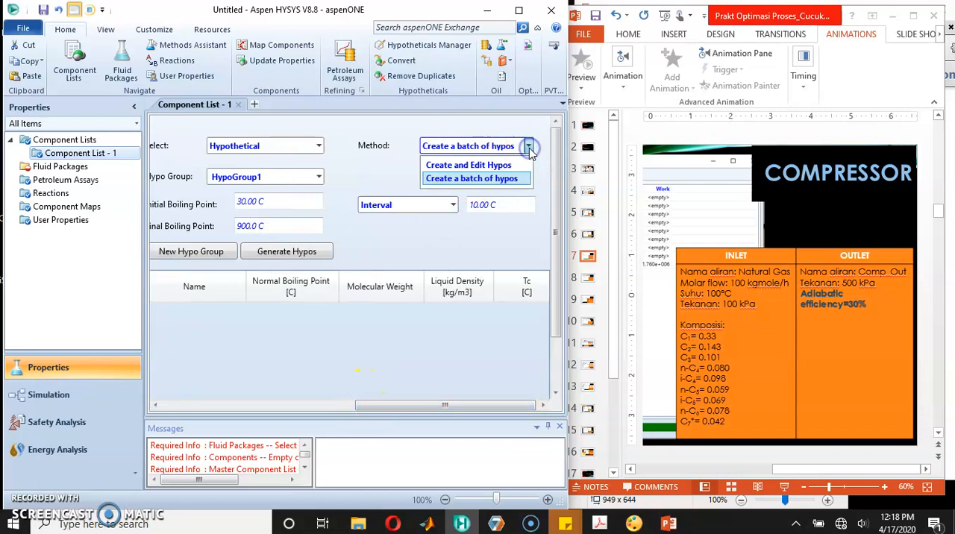
pyautogui.click(446, 167)
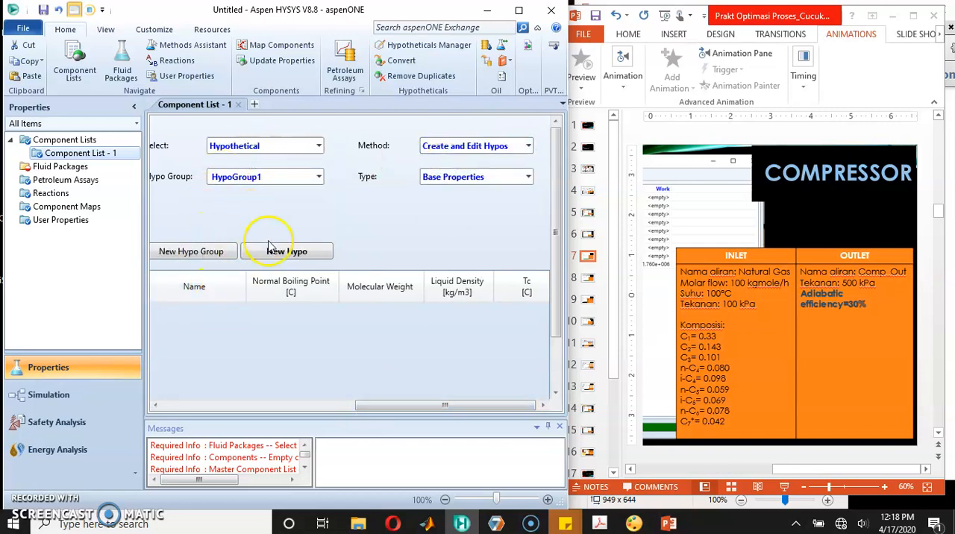
pyautogui.click(291, 258)
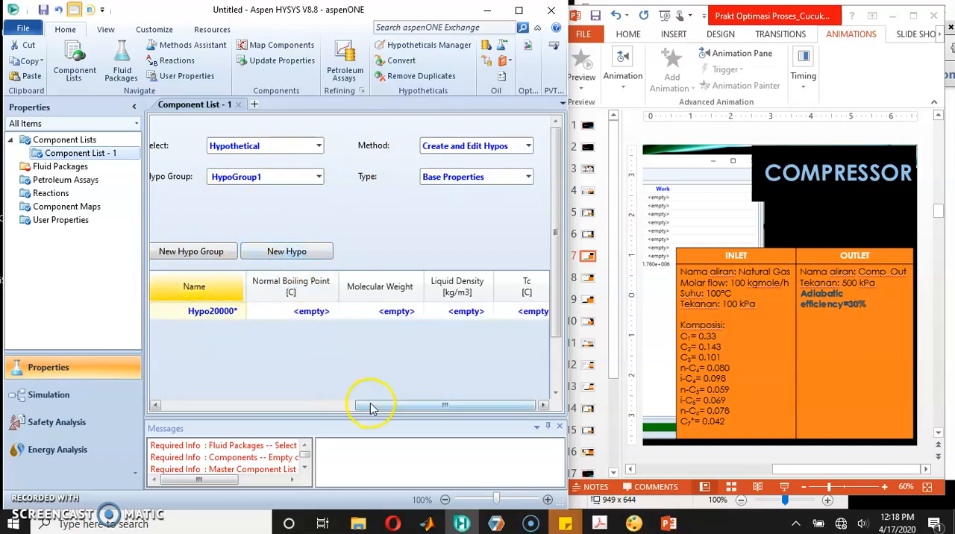
# Step: Rename the new hypothetical component as c7+
pyautogui.moveTo(369, 406); pyautogui.dragTo(332, 405)
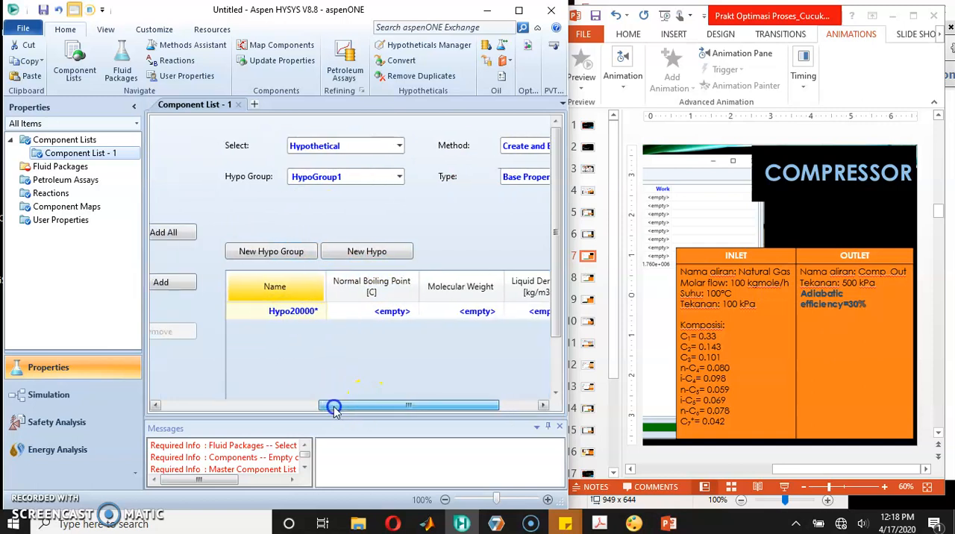
pyautogui.click(293, 311)
pyautogui.write('c')
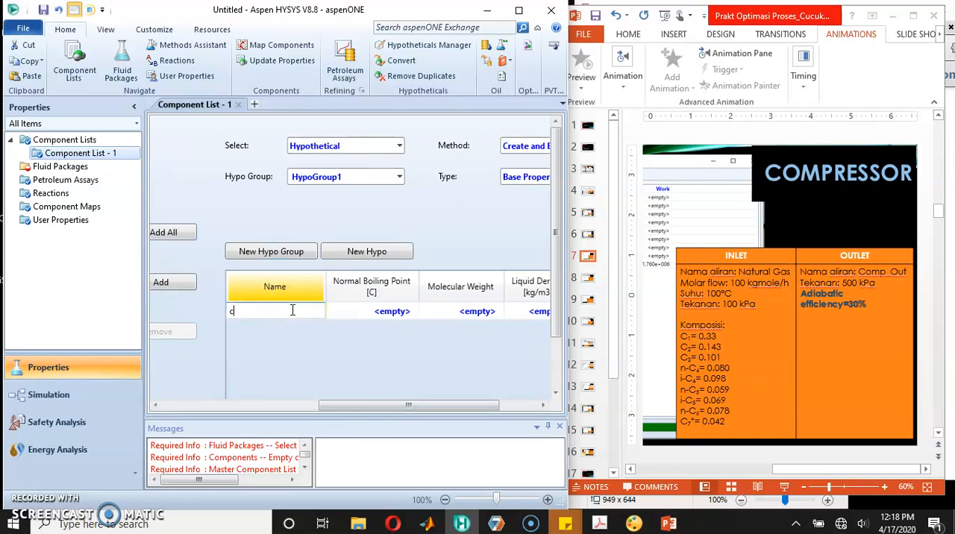
pyautogui.write('7+')
pyautogui.press('Return')
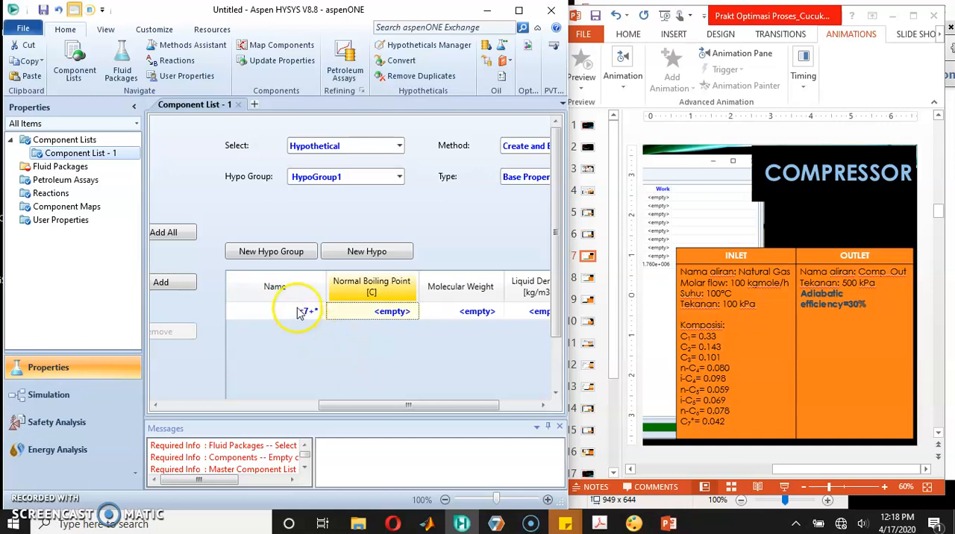
# Step: Add the c7+ hypothetical to the component list and open its critical properties
pyautogui.click(300, 313)
pyautogui.moveTo(358, 404); pyautogui.dragTo(251, 405)
pyautogui.click(257, 282)
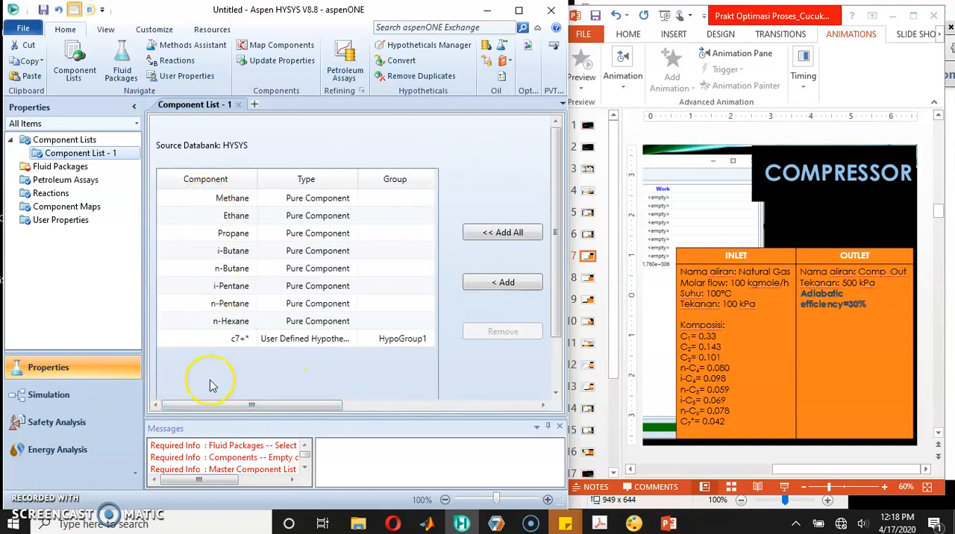
pyautogui.doubleClick(233, 342)
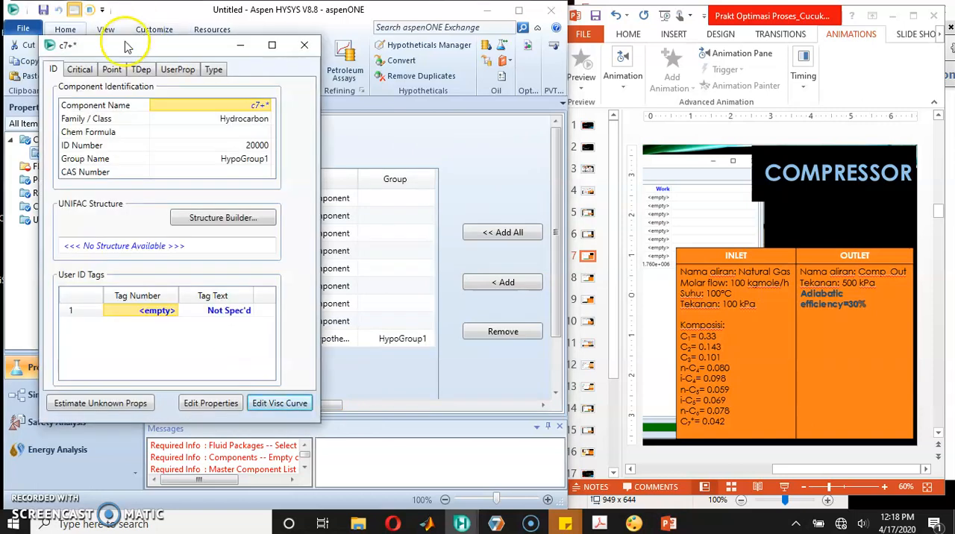
pyautogui.click(79, 69)
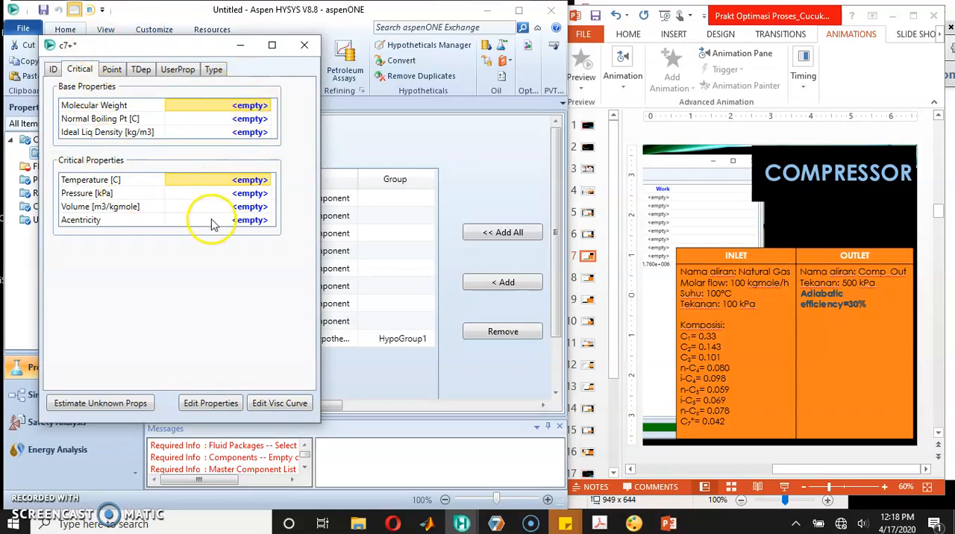
# Step: Switch to PowerPoint and look through the slides for the base and critical properties of C7+ on slide 16
pyautogui.click(654, 404)
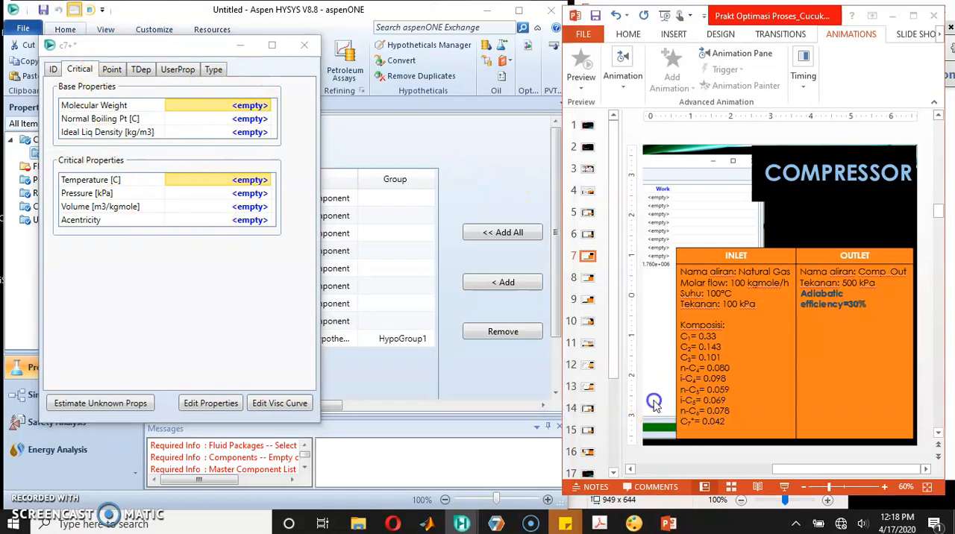
pyautogui.moveTo(793, 475); pyautogui.dragTo(739, 474)
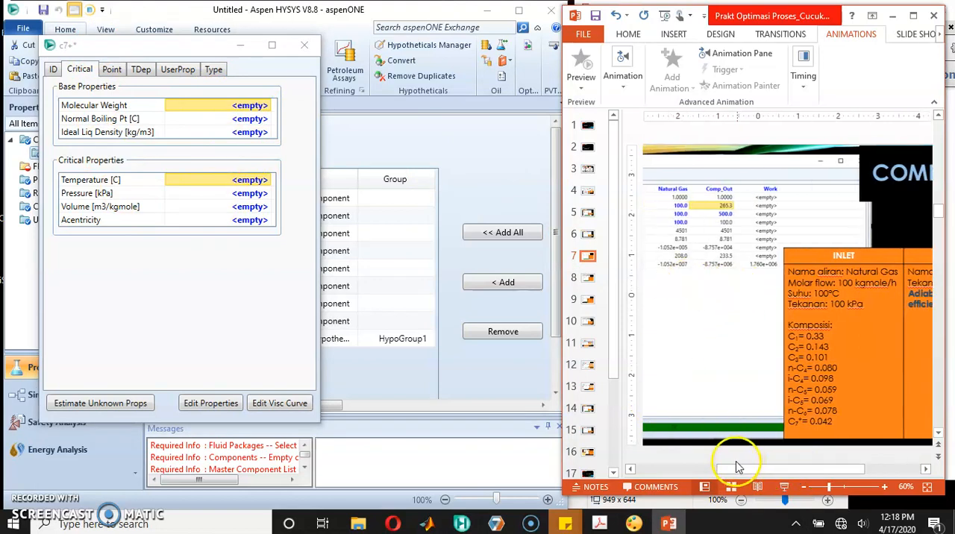
pyautogui.click(587, 235)
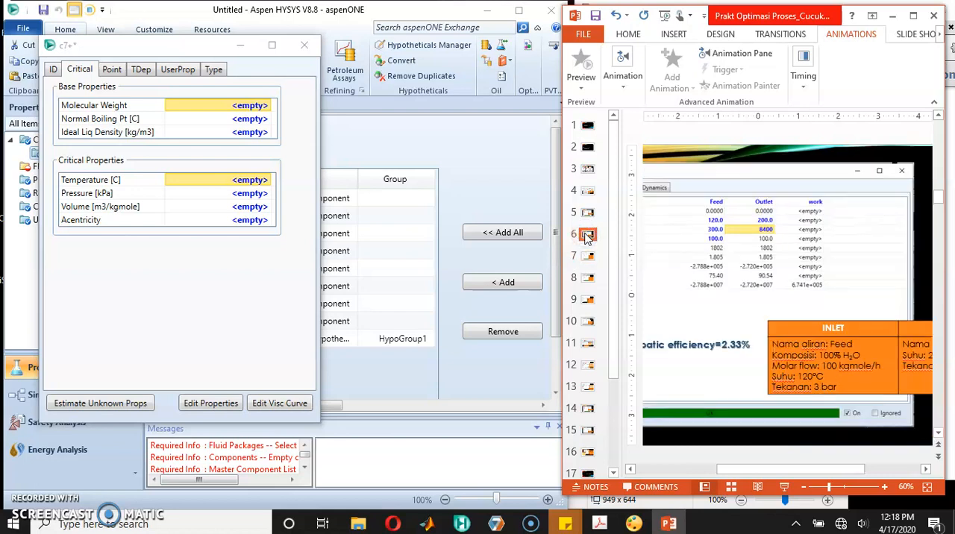
pyautogui.click(588, 279)
pyautogui.press('Down')
pyautogui.press('Down')
pyautogui.press('Down')
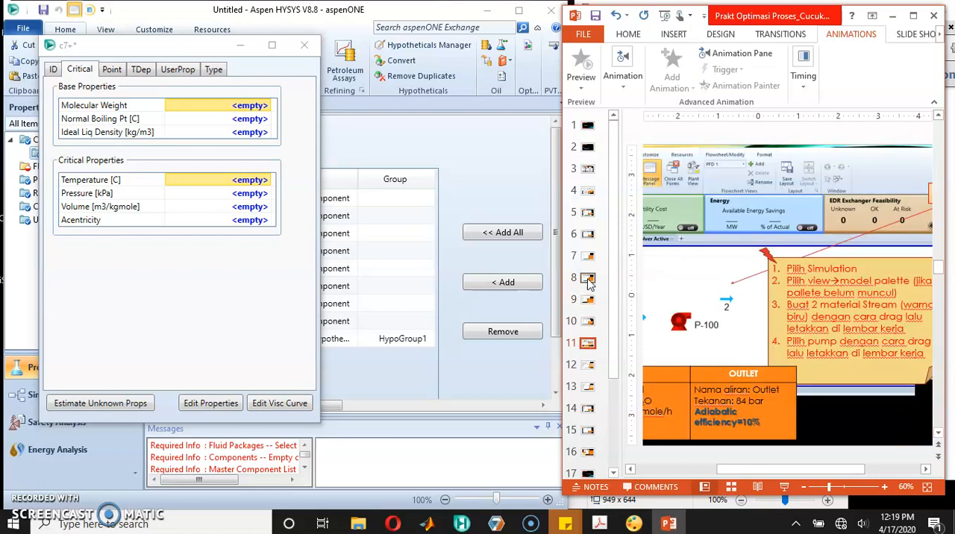
pyautogui.press('Down')
pyautogui.press('Down')
pyautogui.press('Down')
pyautogui.press('Down')
pyautogui.press('Down')
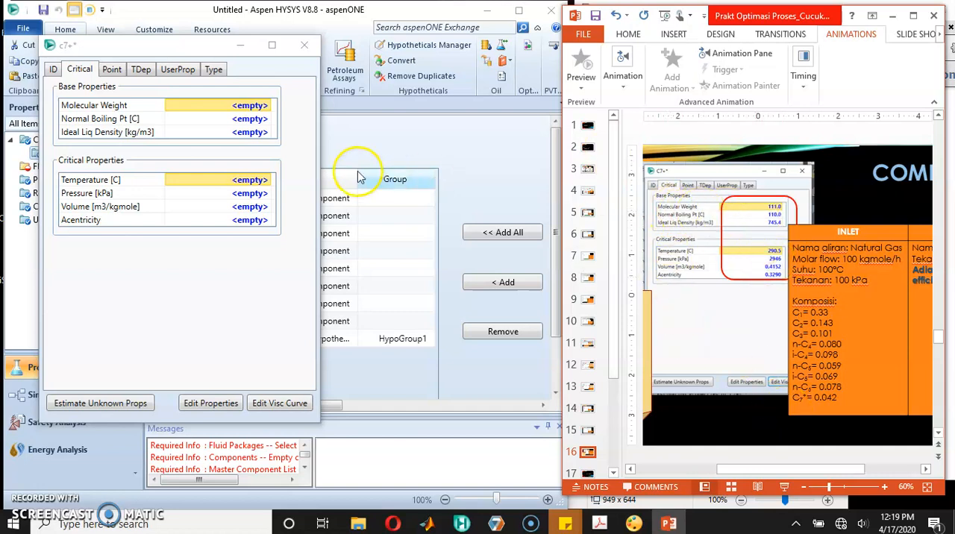
# Step: Switch back to HYSYS and set c7+'s molecular weight to 111, normal boiling point to 110 °C and ideal liquid density to 745.4 kg/m3
pyautogui.click(261, 106)
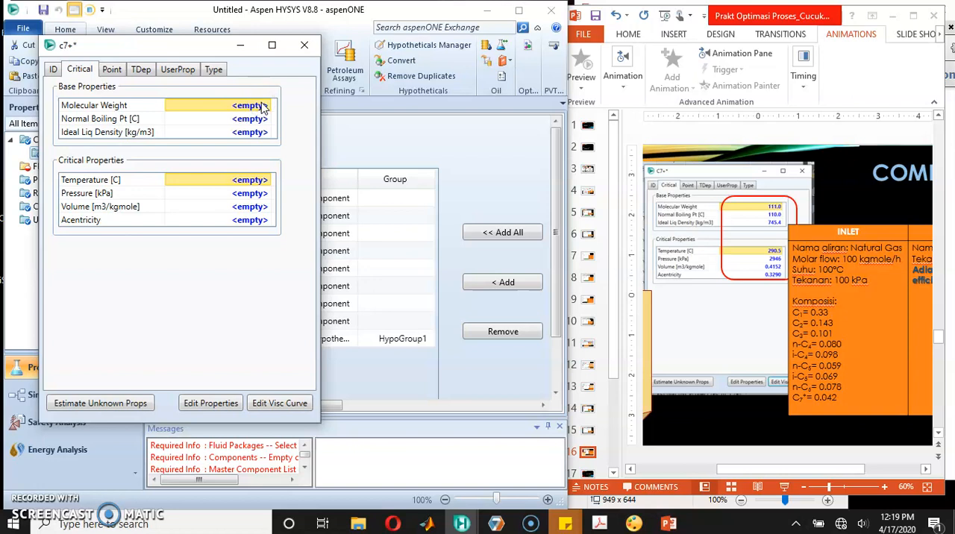
pyautogui.write('111')
pyautogui.press('Return')
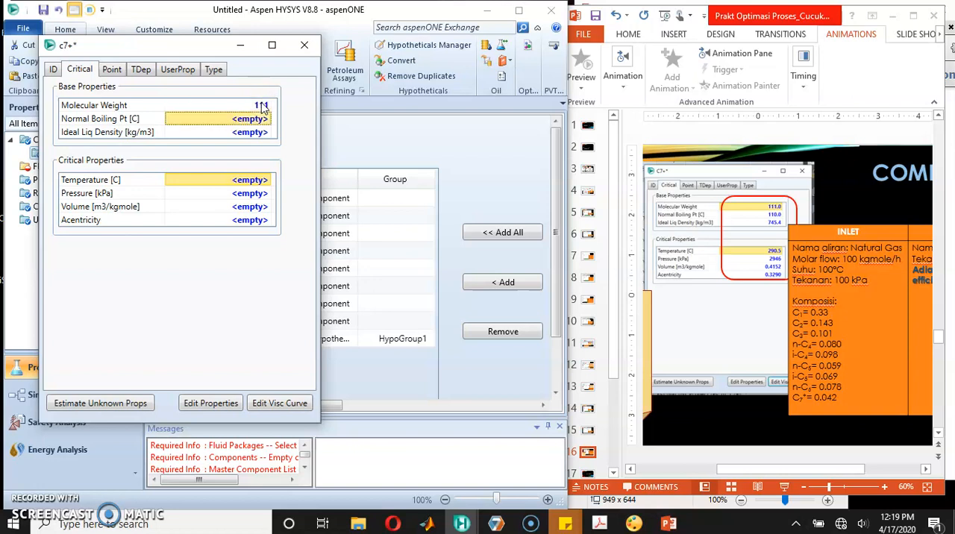
pyautogui.click(524, 174)
pyautogui.click(279, 136)
pyautogui.write('110')
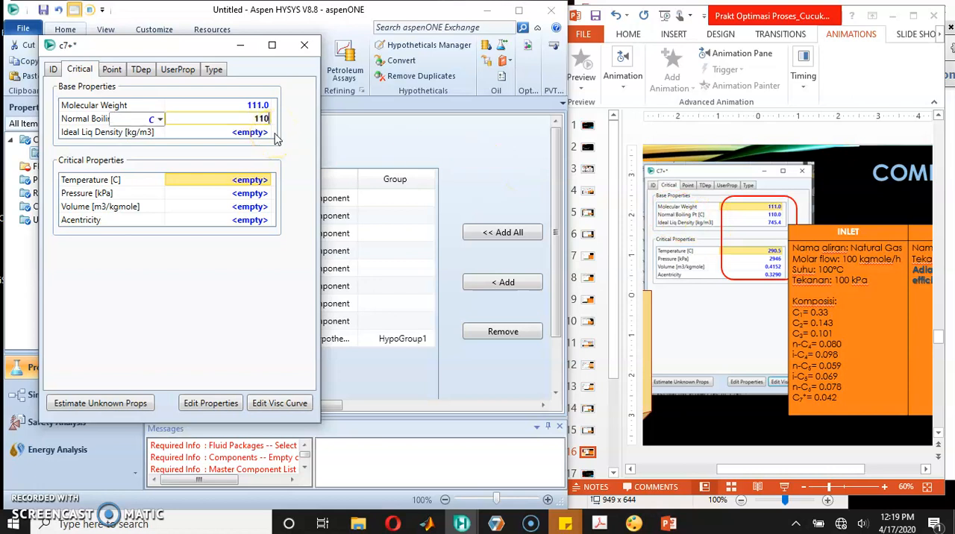
pyautogui.press('Return')
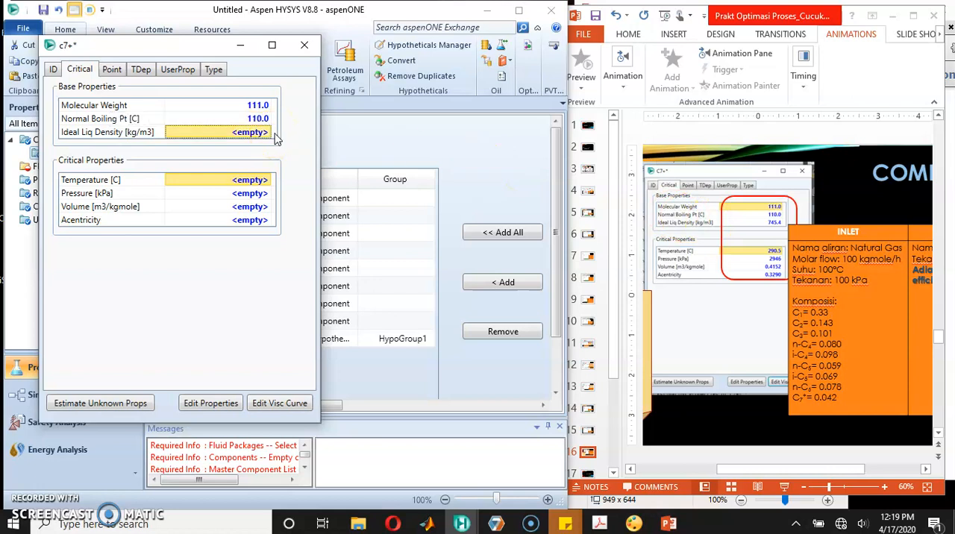
pyautogui.write('745.4')
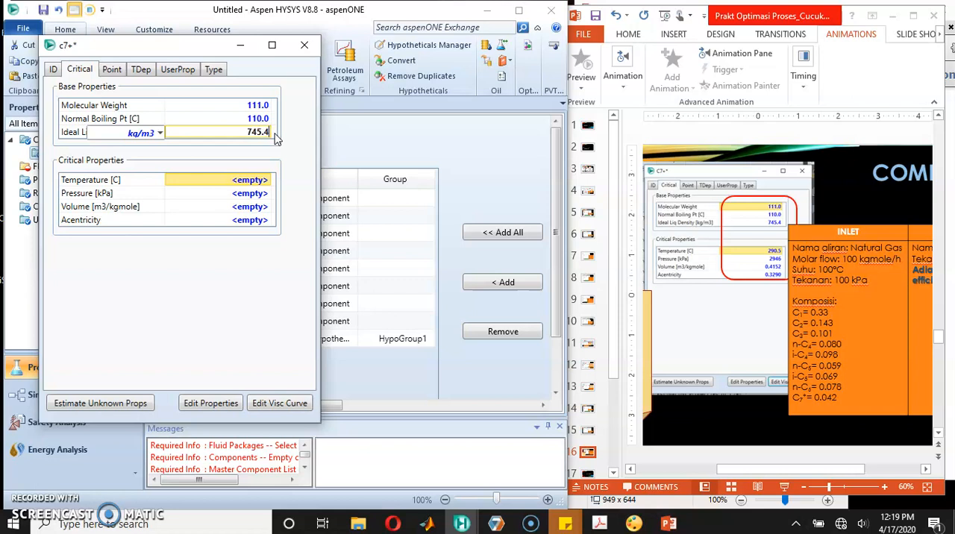
pyautogui.press('Return')
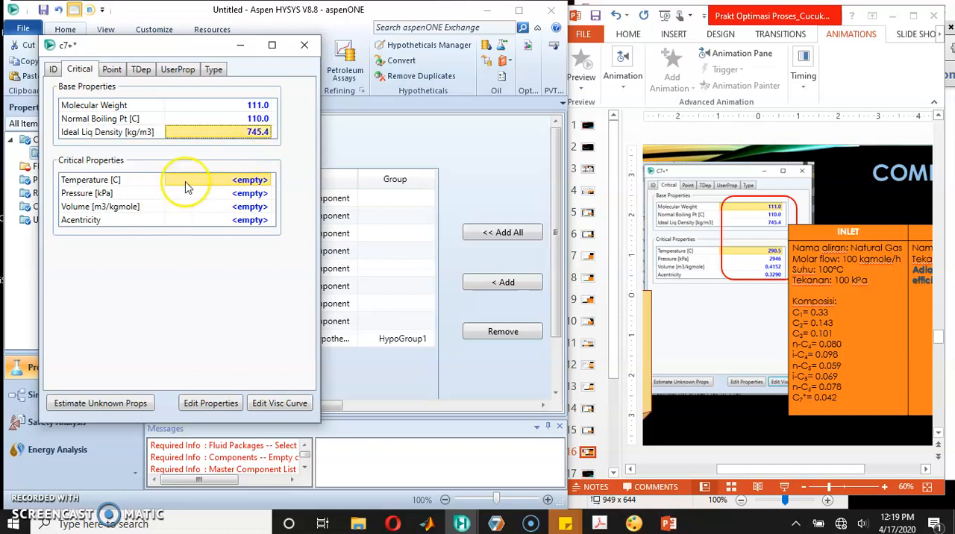
# Step: Set c7+'s critical temperature to 290.5 °C and critical pressure to 2946 kPa
pyautogui.click(245, 181)
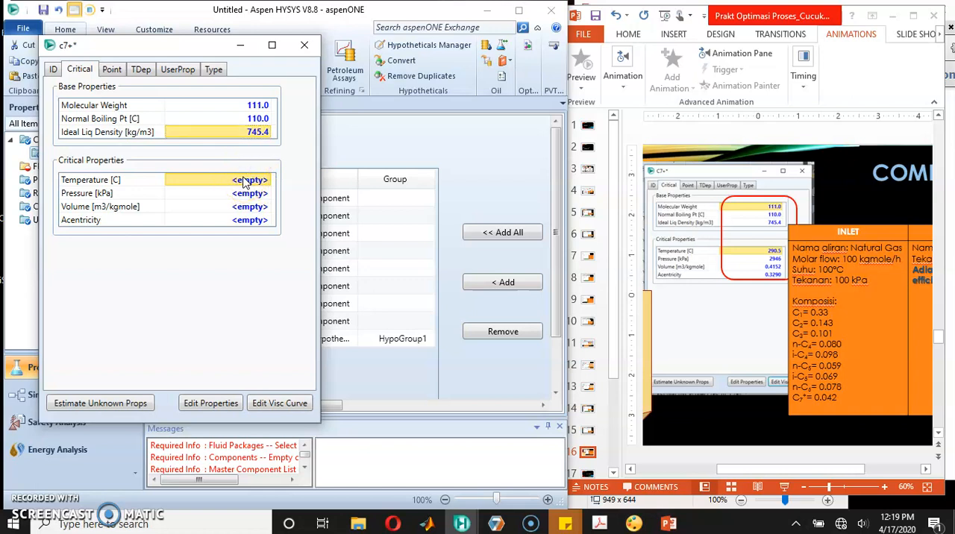
pyautogui.write('29')
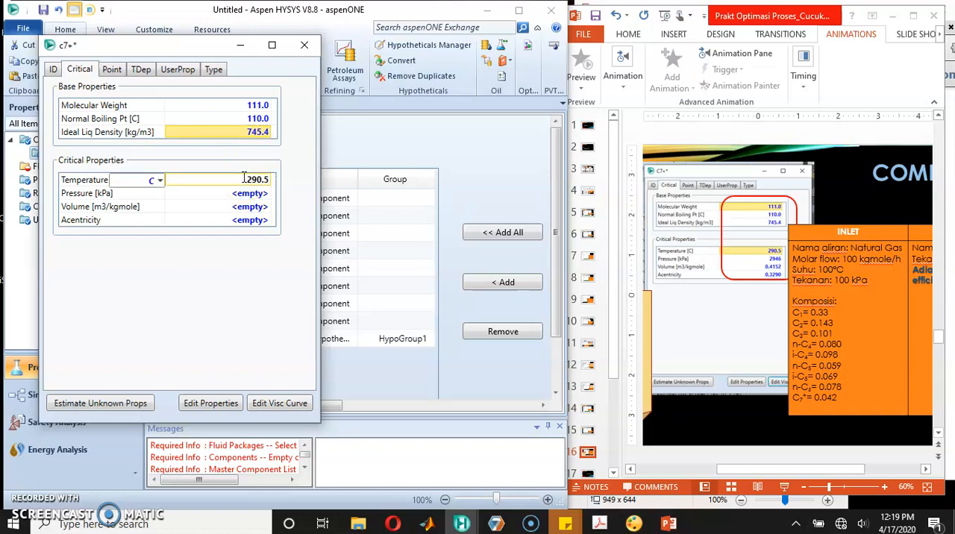
pyautogui.write('0.5')
pyautogui.press('Return')
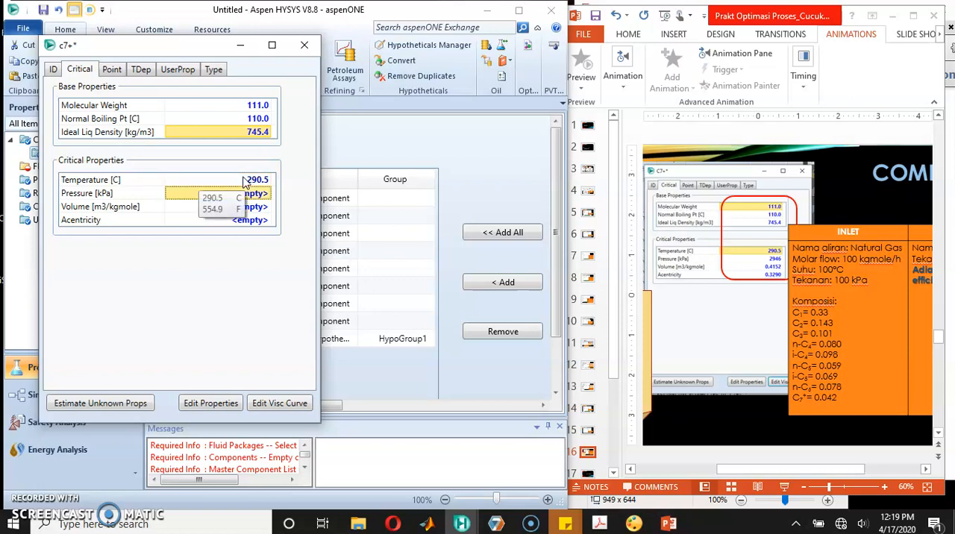
pyautogui.write('2946')
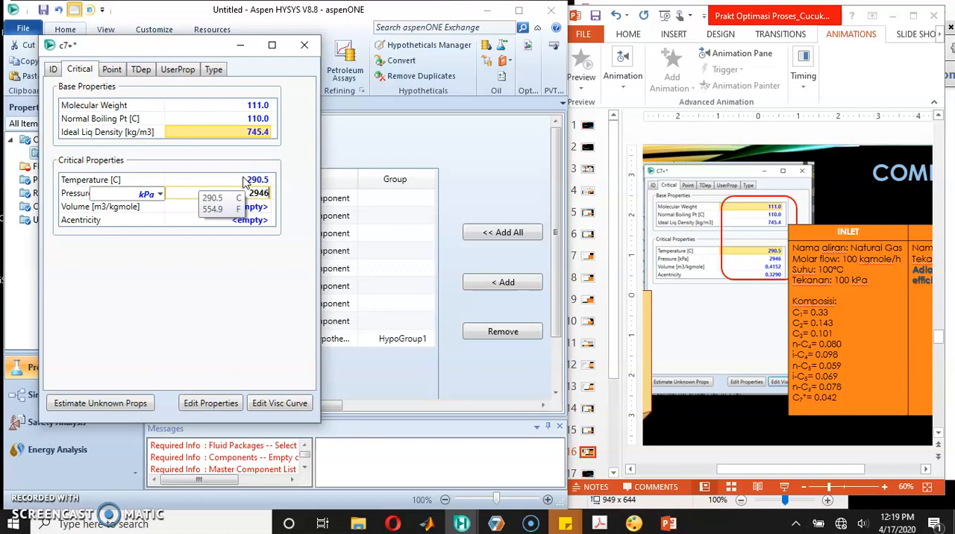
pyautogui.press('Return')
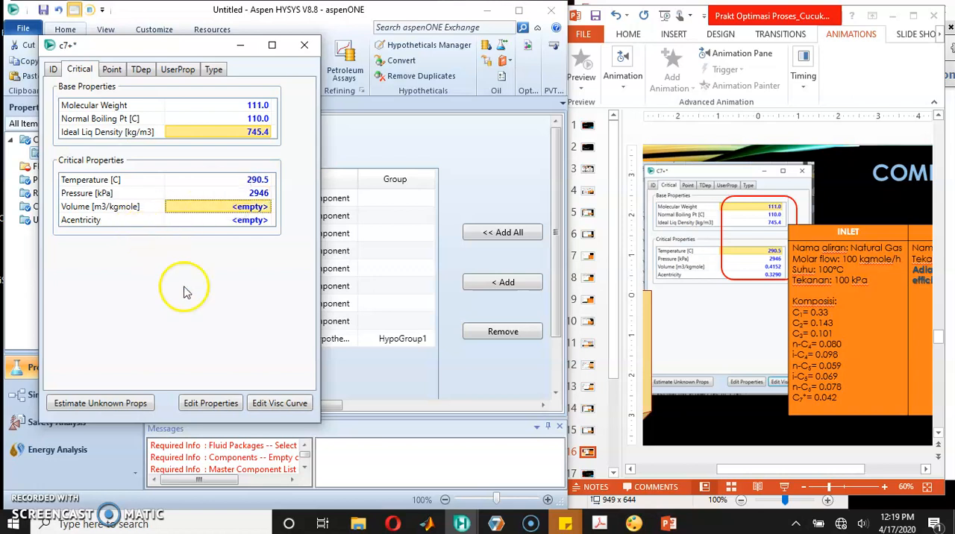
# Step: Set c7+'s critical volume to 0.4152 m3/kgmole and acentricity to 0.3290
pyautogui.write('0.4')
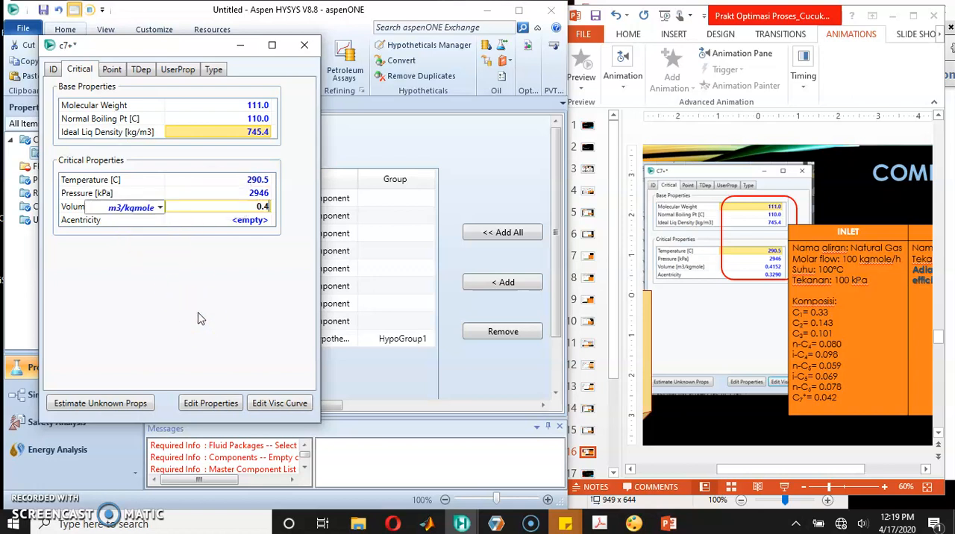
pyautogui.write('152')
pyautogui.press('Return')
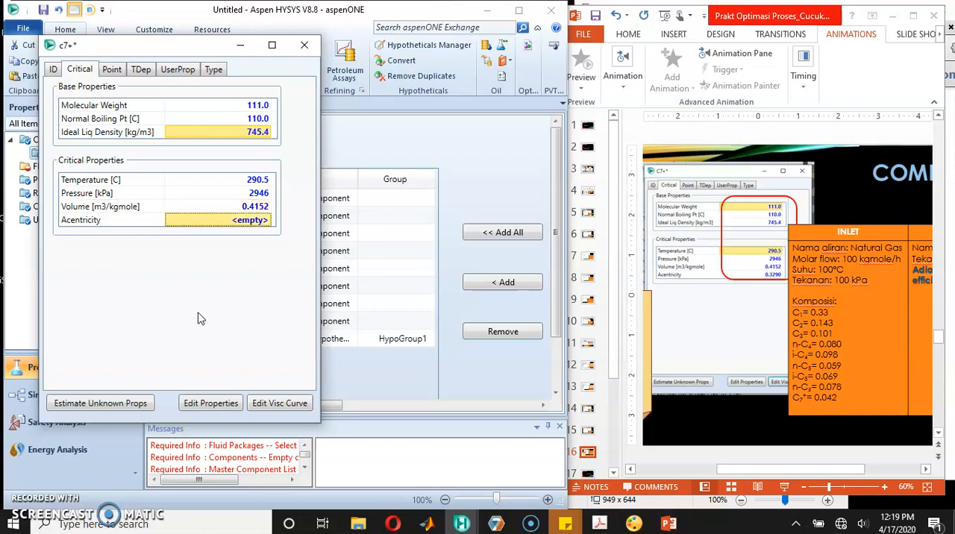
pyautogui.write('0.3290')
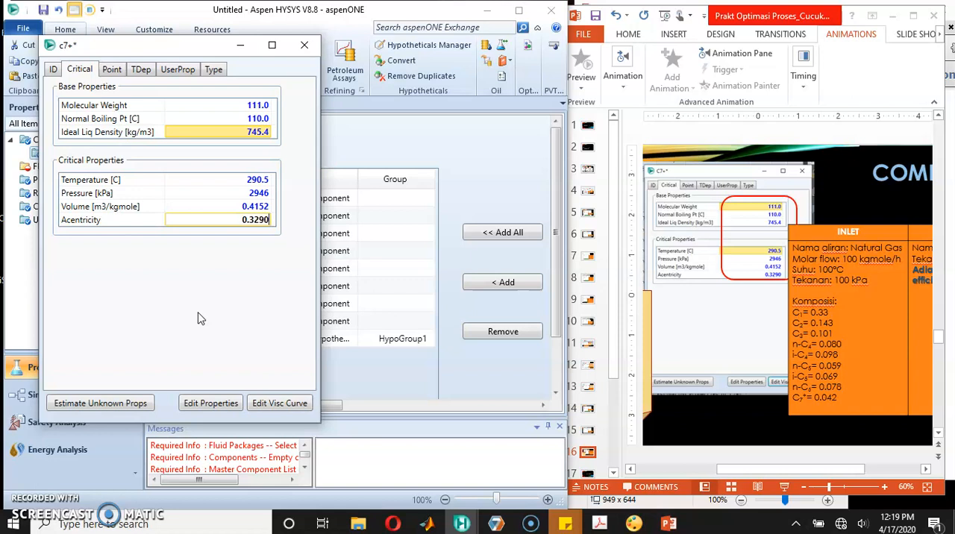
pyautogui.press('Return')
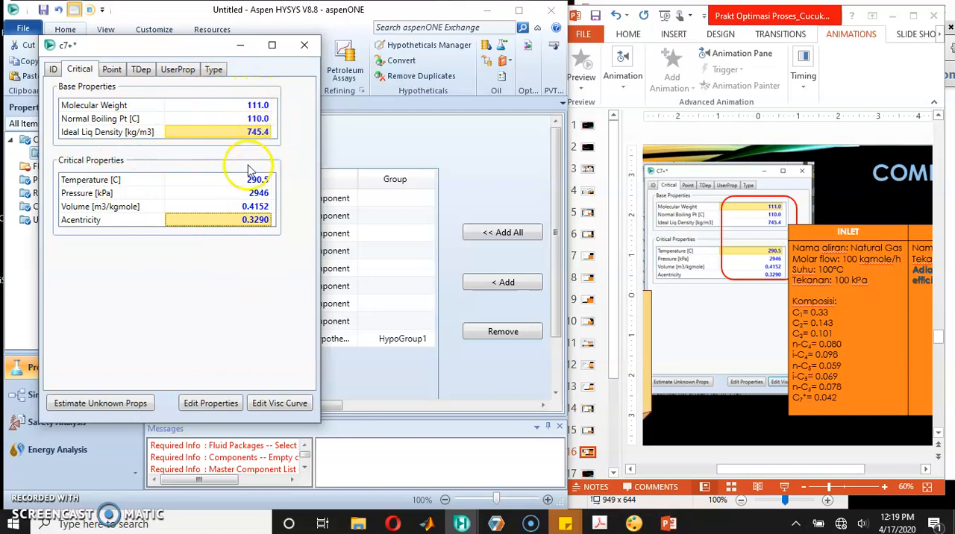
# Step: Estimate the unknown properties of c7+, close its property window and review the component list down to its status
pyautogui.moveTo(261, 195)
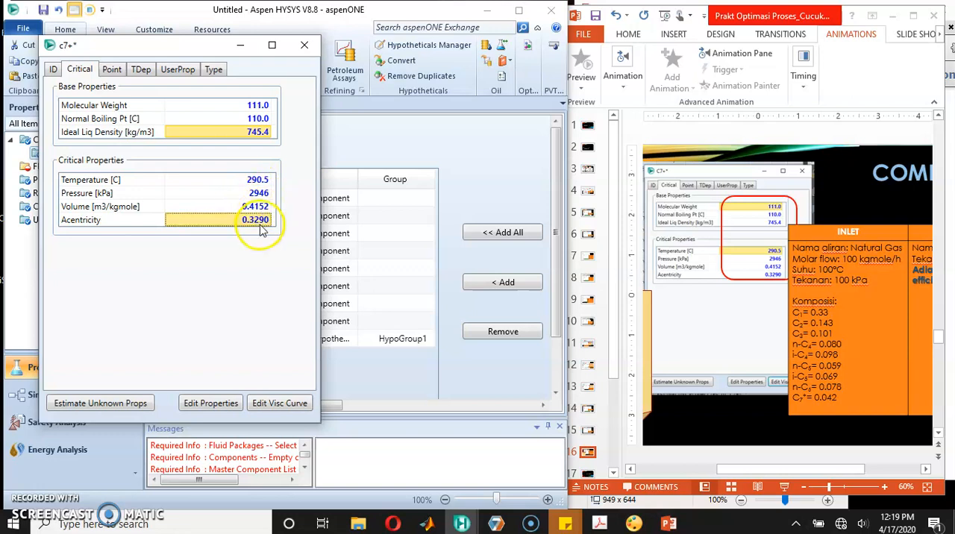
pyautogui.click(101, 404)
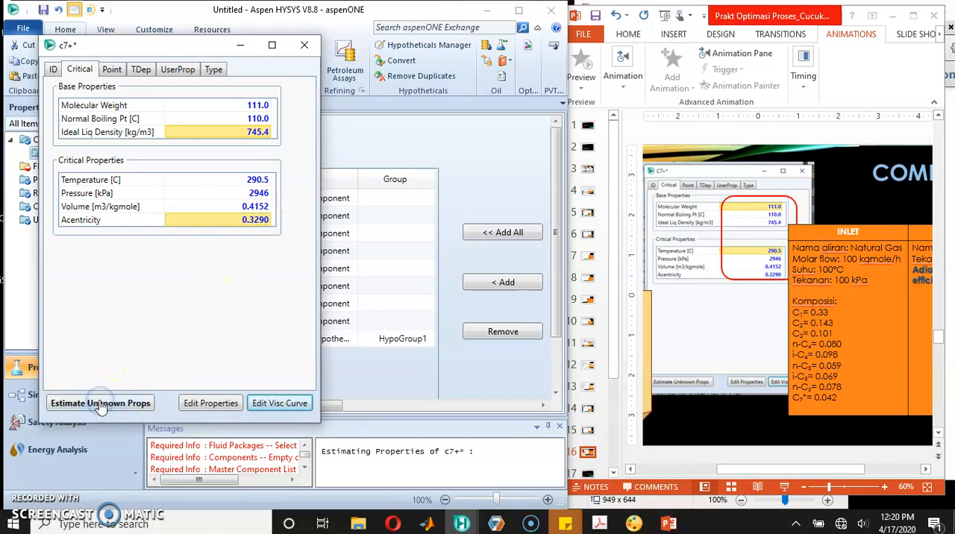
pyautogui.click(304, 47)
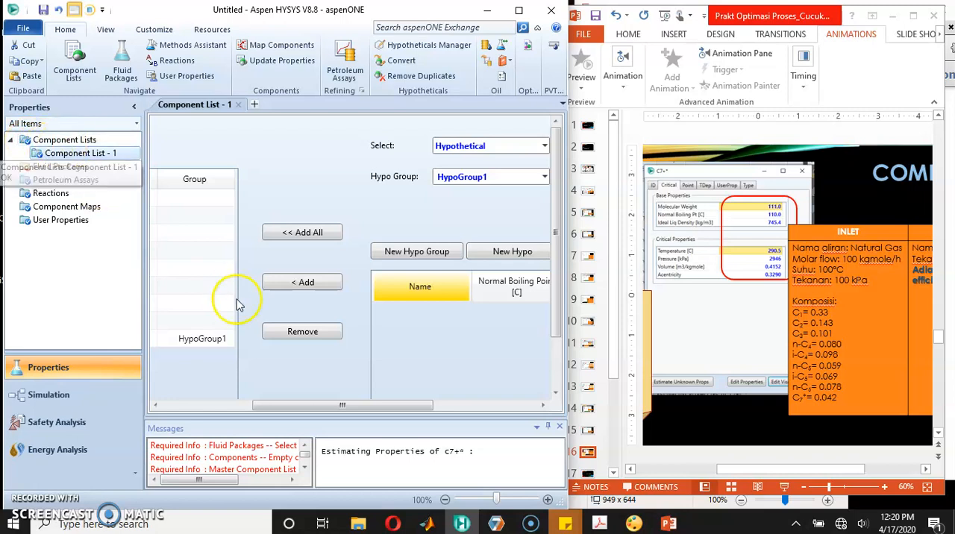
pyautogui.moveTo(558, 252); pyautogui.dragTo(556, 310)
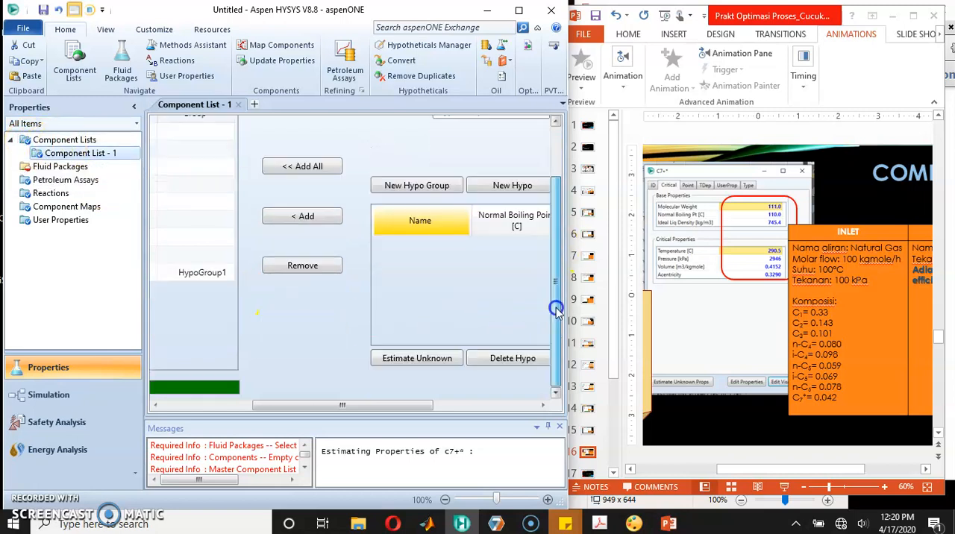
pyautogui.moveTo(315, 404); pyautogui.dragTo(203, 406)
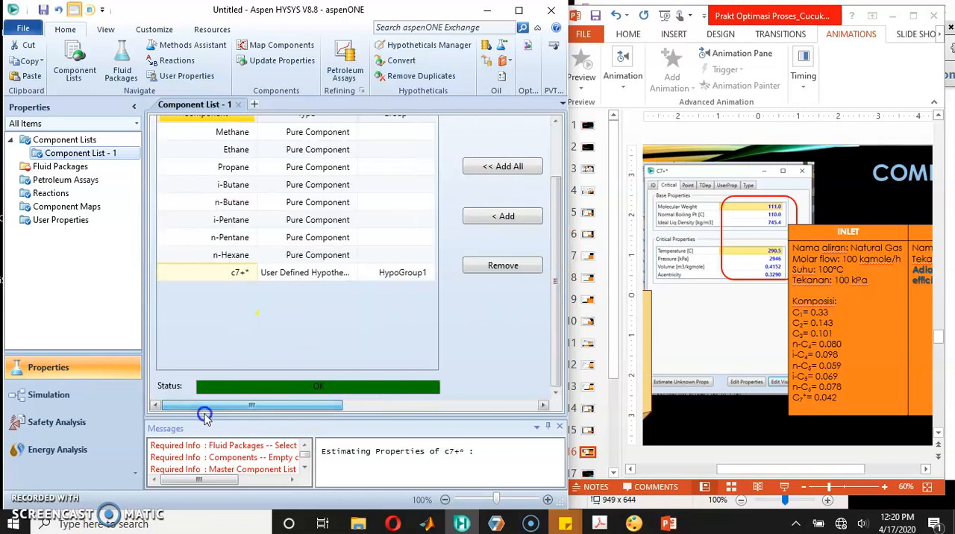
# Step: Add a new fluid package and assign Peng-Robinson as its property package
pyautogui.click(39, 169)
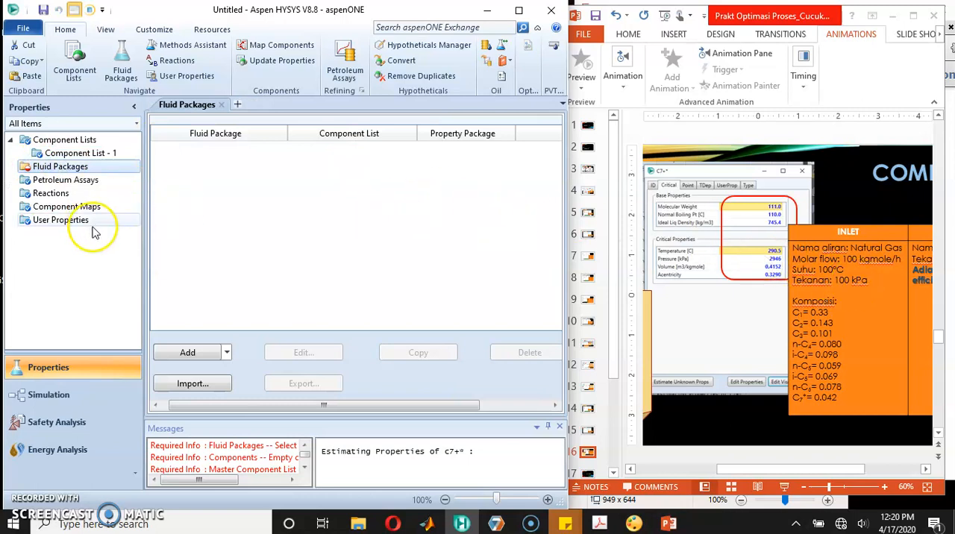
pyautogui.click(201, 359)
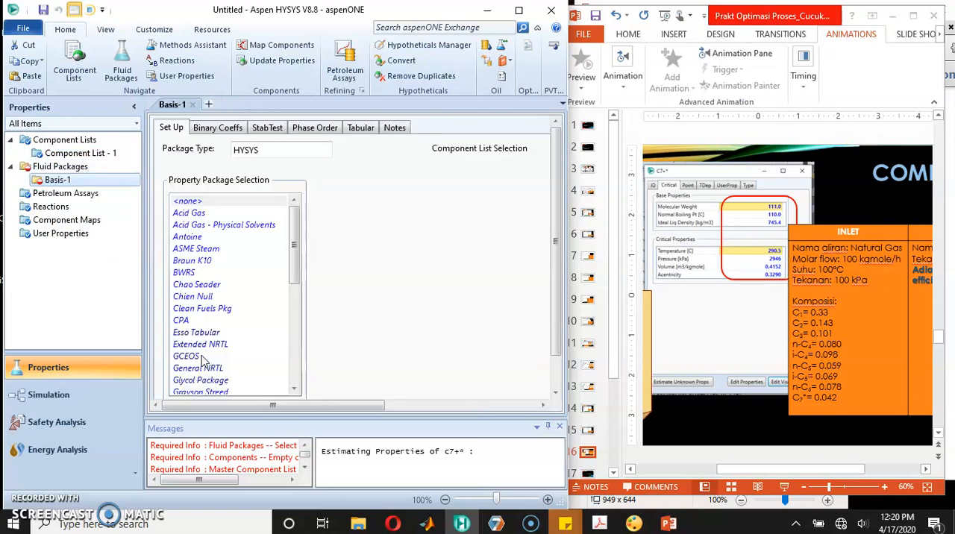
pyautogui.moveTo(294, 249); pyautogui.dragTo(294, 297)
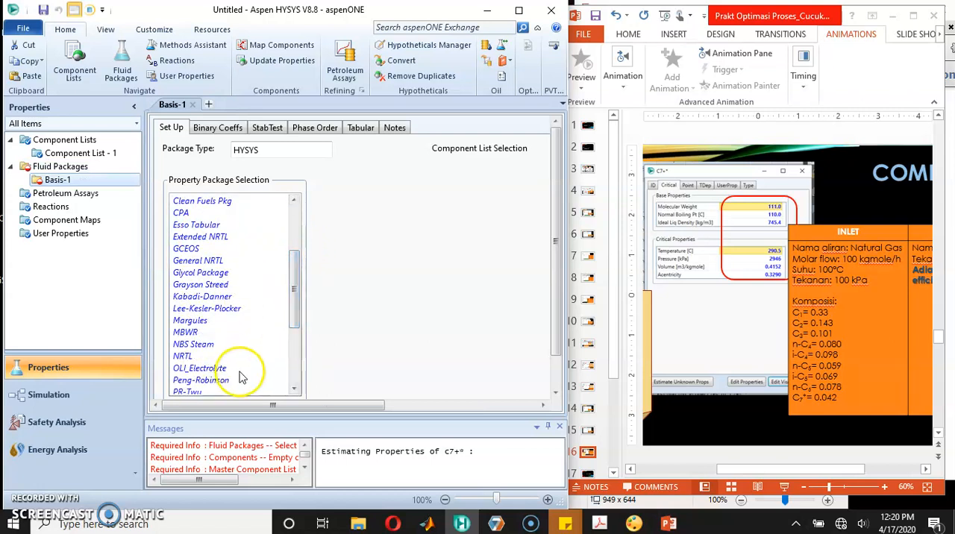
pyautogui.click(217, 382)
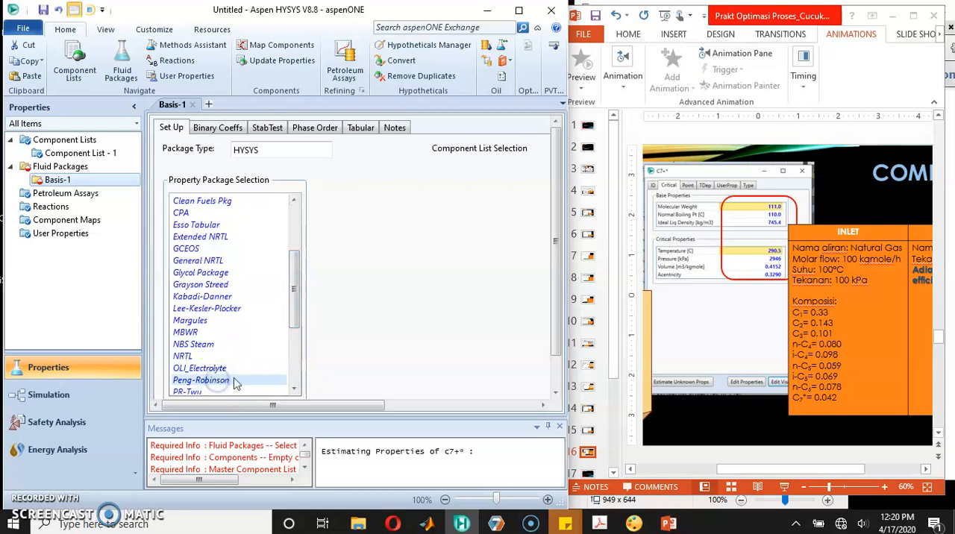
pyautogui.click(552, 315)
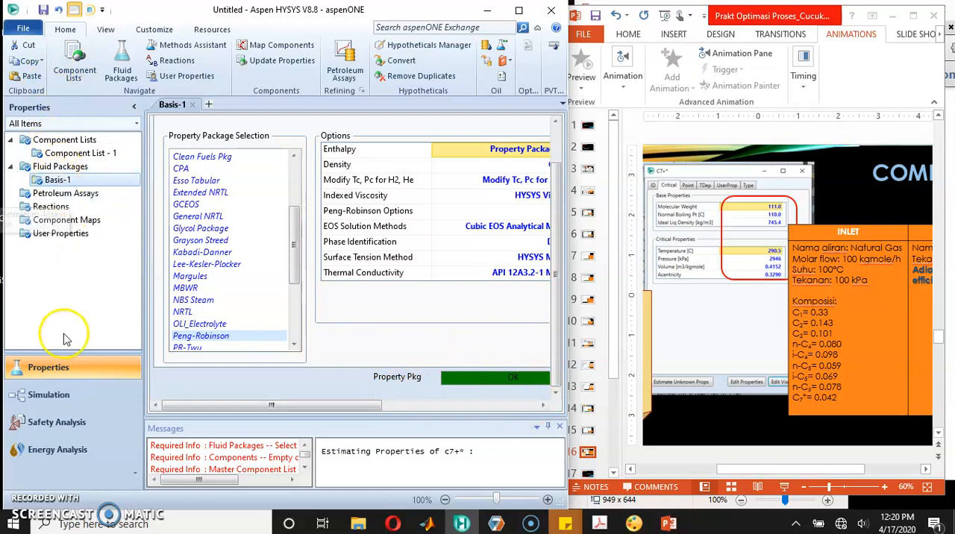
# Step: Enter the simulation environment and move the object palette clear of the flowsheet's working area
pyautogui.click(58, 389)
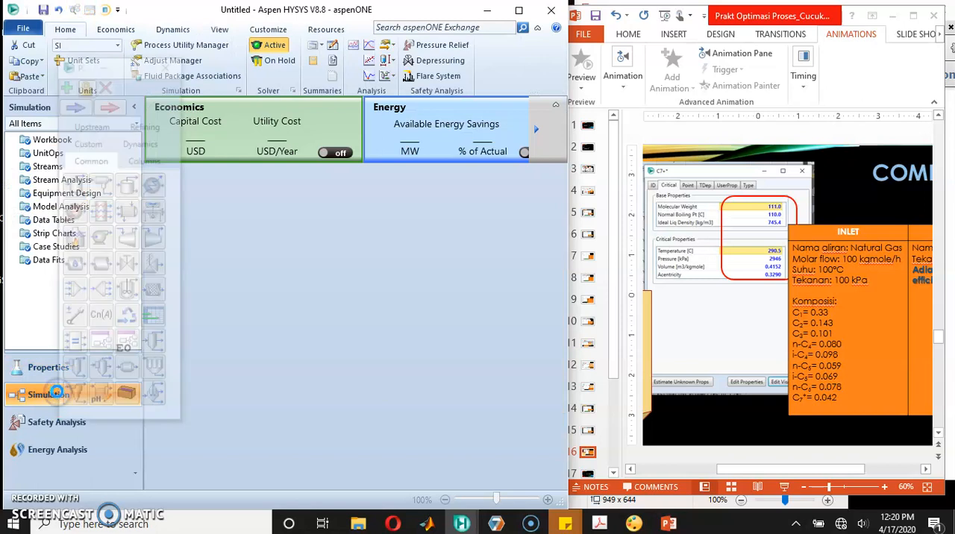
pyautogui.click(71, 67)
pyautogui.click(85, 98)
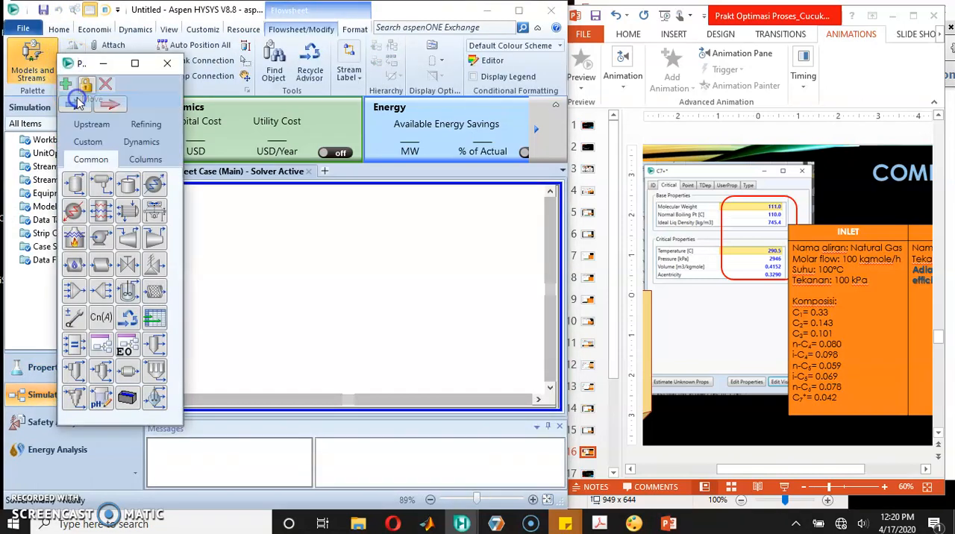
pyautogui.moveTo(79, 63); pyautogui.dragTo(458, 88)
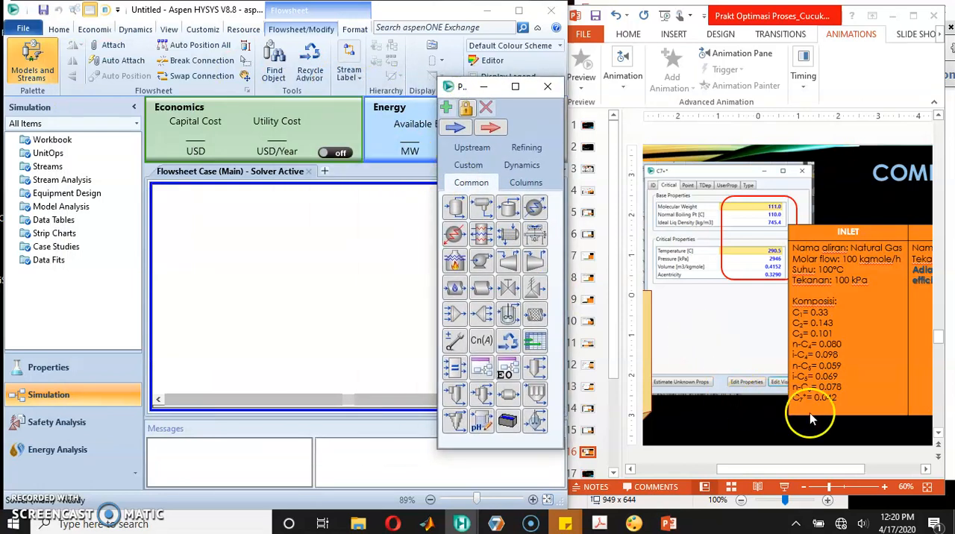
# Step: Switch to PowerPoint and bring up the compressor inlet and outlet specifications on slide 7
pyautogui.click(588, 219)
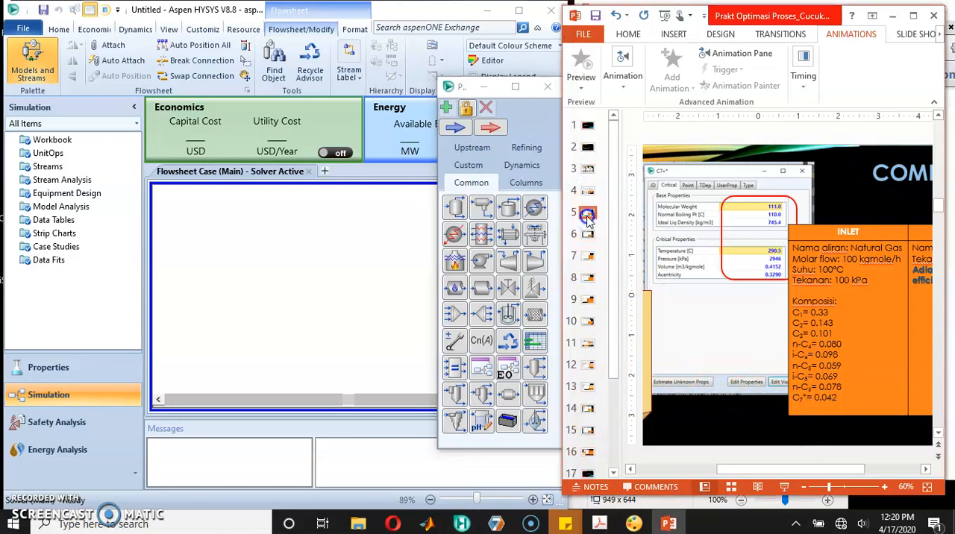
pyautogui.click(587, 231)
pyautogui.click(587, 236)
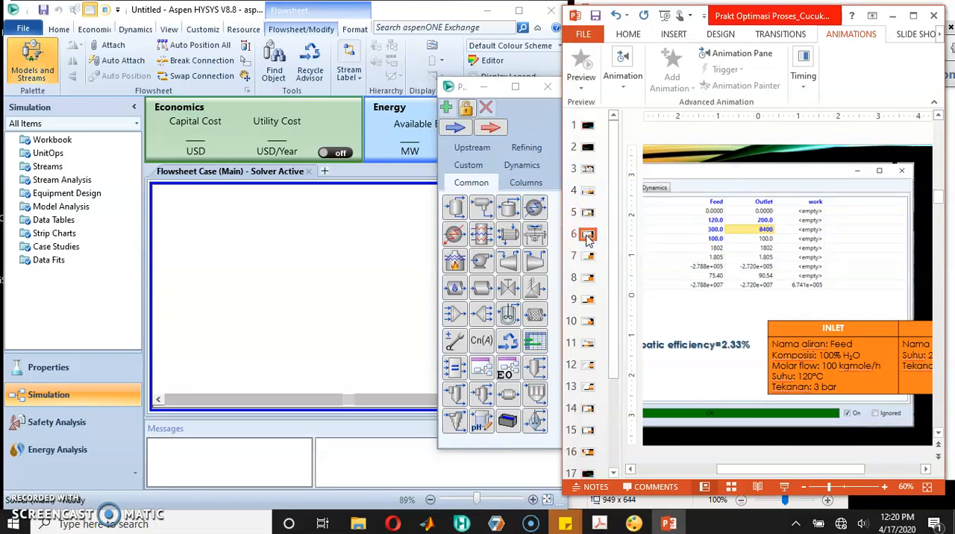
pyautogui.click(586, 258)
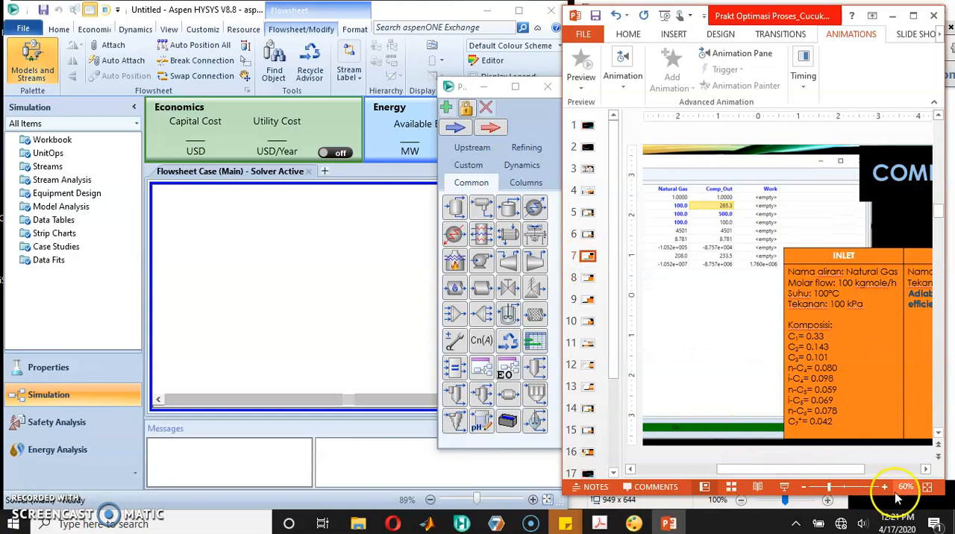
pyautogui.click(926, 472)
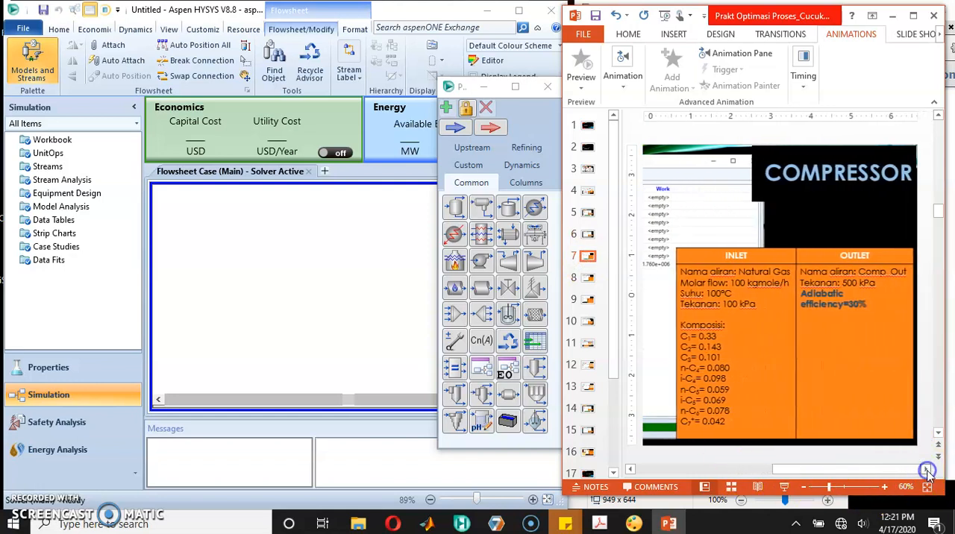
# Step: Switch back to HYSYS and place two material streams on the flowsheet with a compressor between them
pyautogui.click(457, 128)
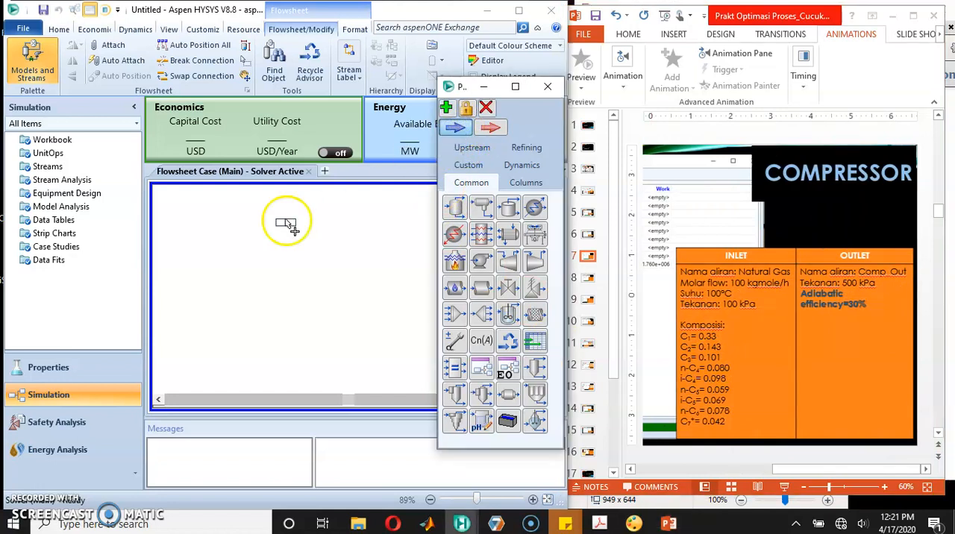
pyautogui.click(193, 246)
pyautogui.click(451, 128)
pyautogui.click(321, 226)
pyautogui.click(531, 261)
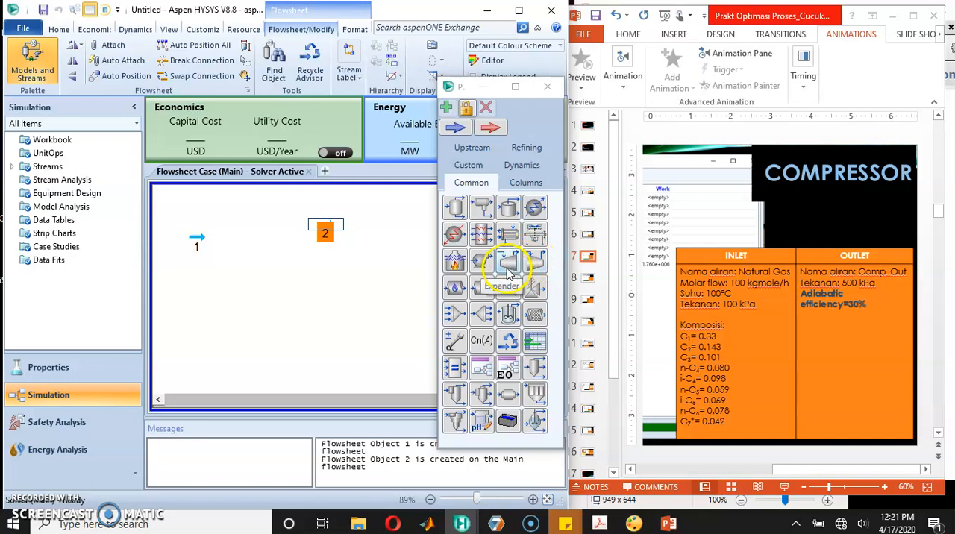
pyautogui.moveTo(534, 260); pyautogui.dragTo(253, 265)
# Step: Open material stream 1 and rename it Natural Gas
pyautogui.click(199, 244)
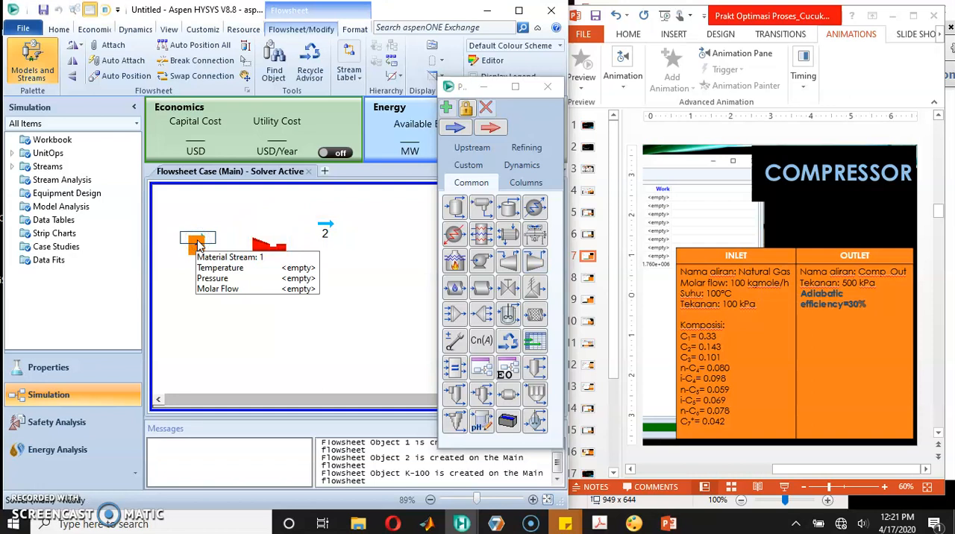
pyautogui.doubleClick(199, 244)
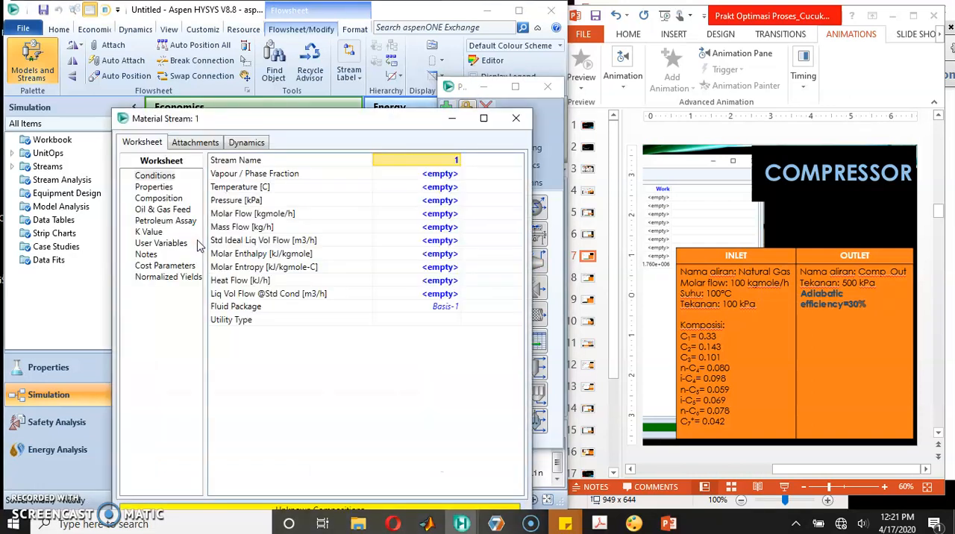
pyautogui.click(424, 164)
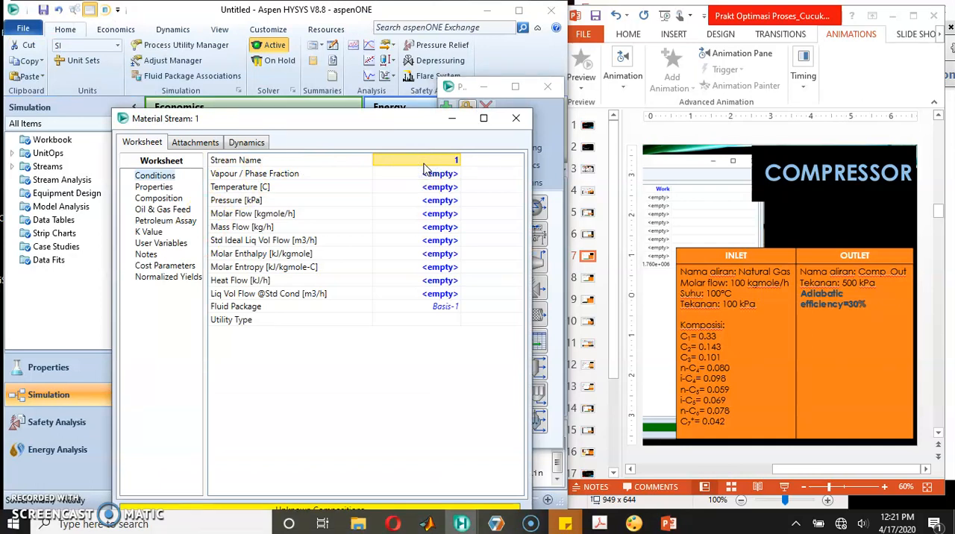
pyautogui.write('Natural Gas')
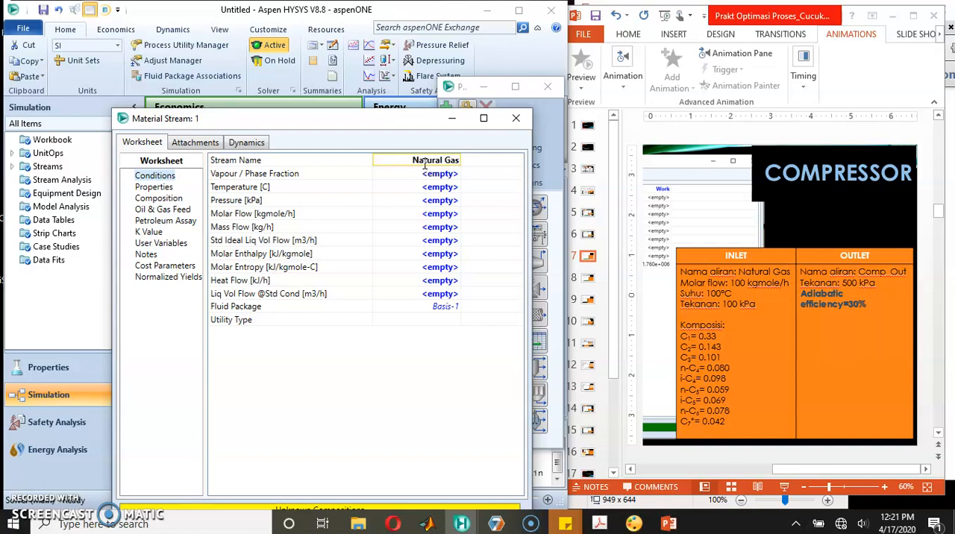
pyautogui.press('Return')
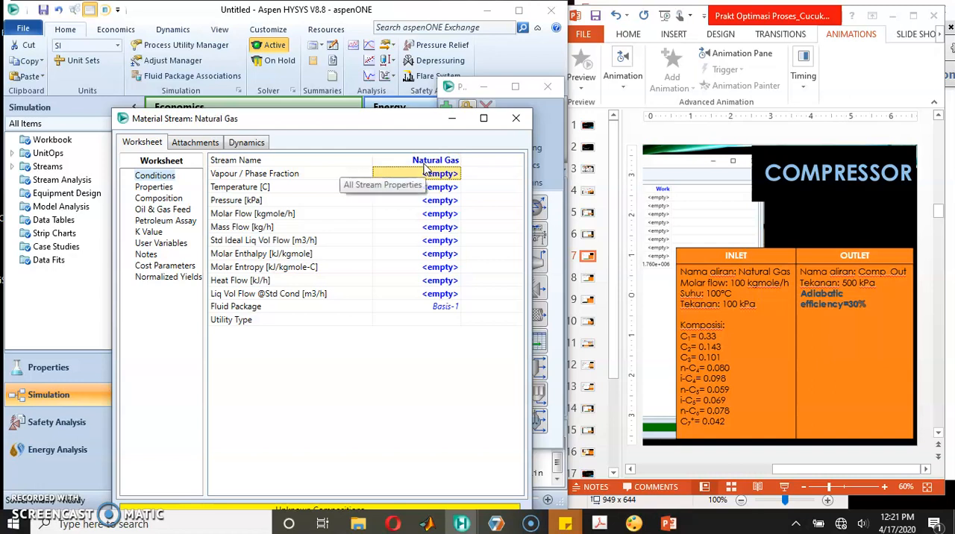
# Step: Set the Natural Gas stream's temperature to 100 °C
pyautogui.press('Down')
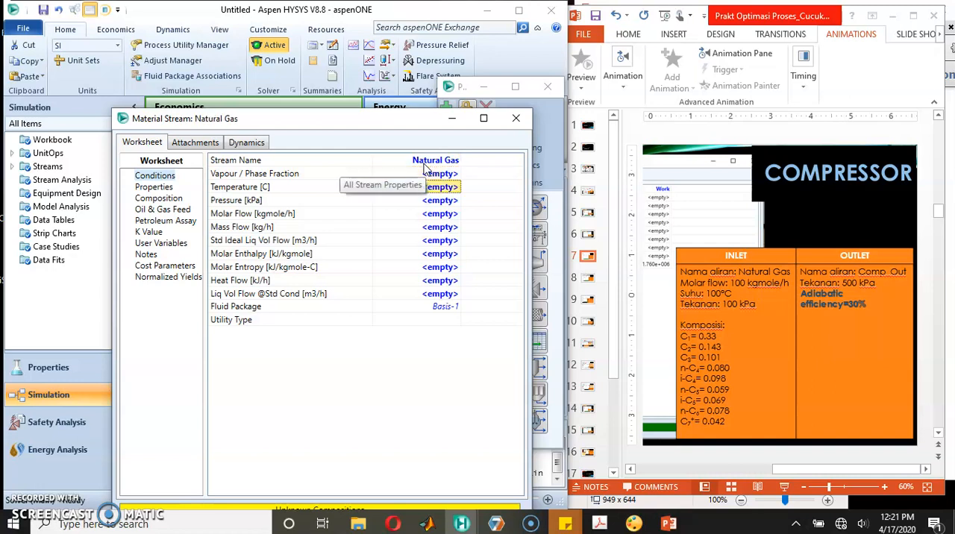
pyautogui.write('100')
pyautogui.press('Return')
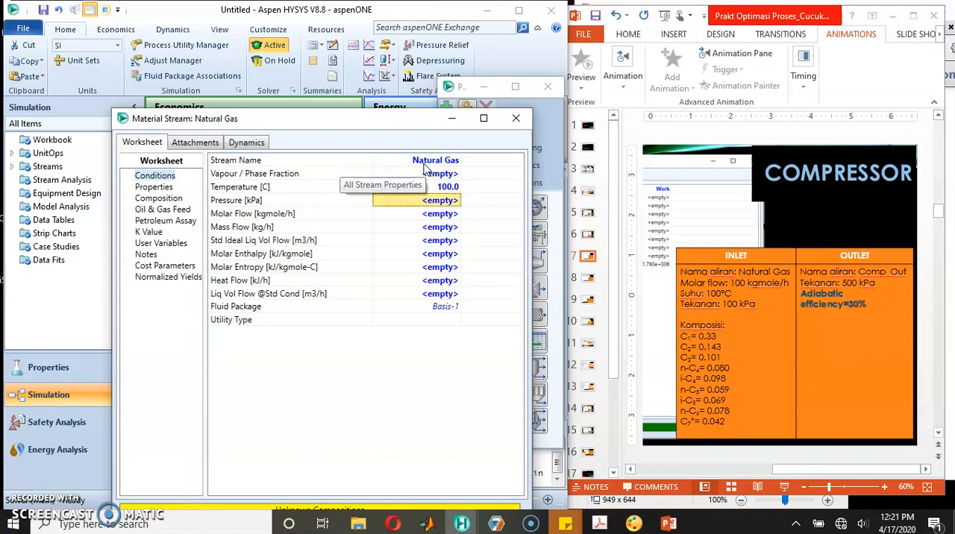
# Step: Set the Natural Gas stream's pressure to 100 kPa and its molar flow to 100 kgmole/h
pyautogui.write('100')
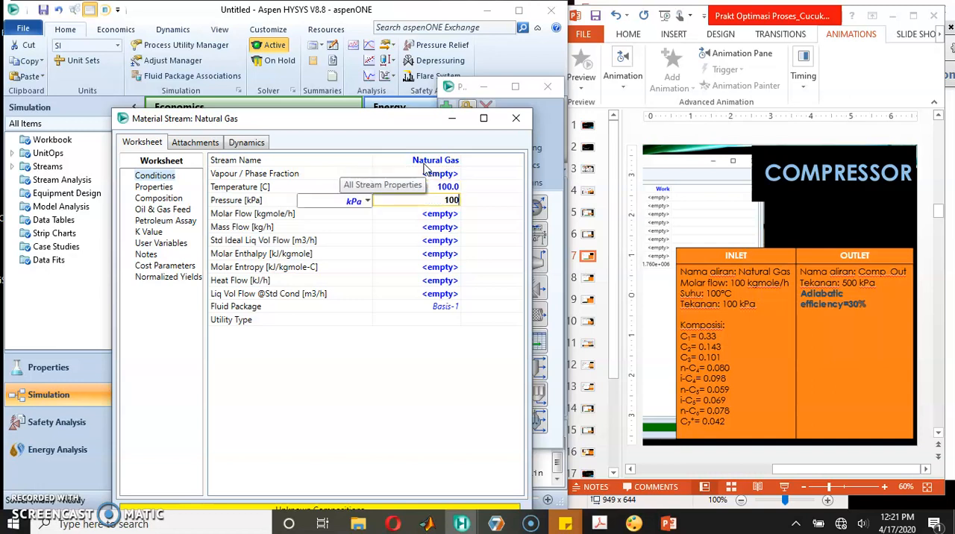
pyautogui.press('Return')
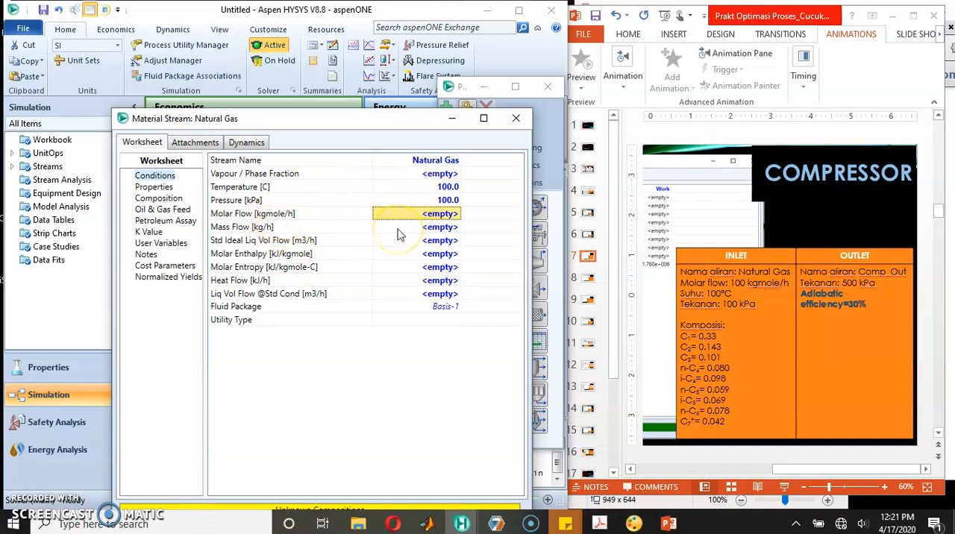
pyautogui.write('100')
pyautogui.press('Return')
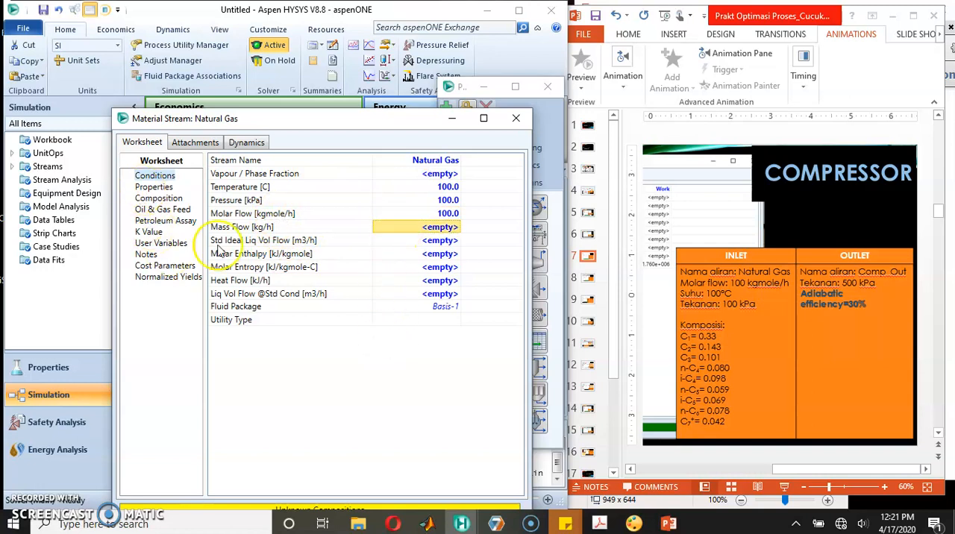
# Step: In the Natural Gas stream's composition, enter mole fractions of 0.33 for methane, 0.143 for ethane and 0.101 for propane
pyautogui.moveTo(304, 122); pyautogui.dragTo(284, 26)
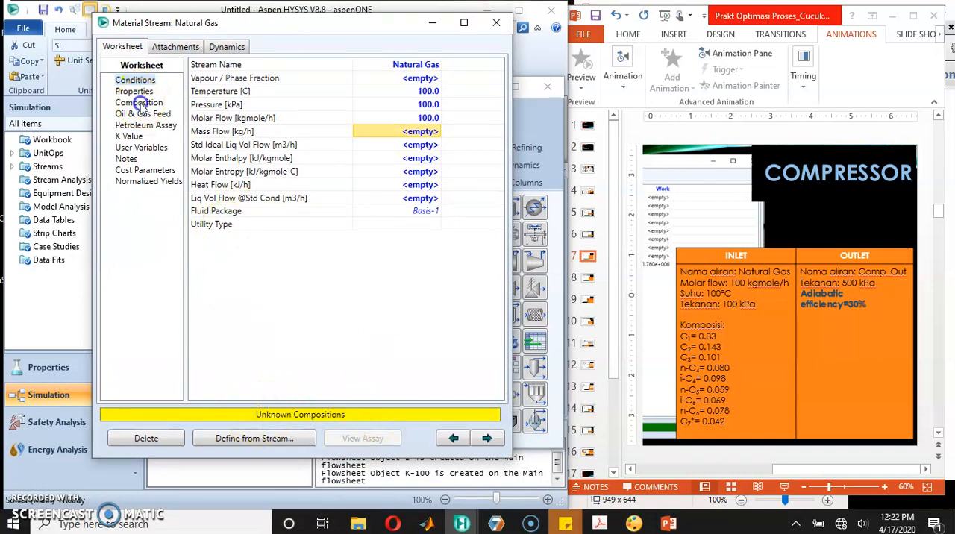
pyautogui.click(138, 103)
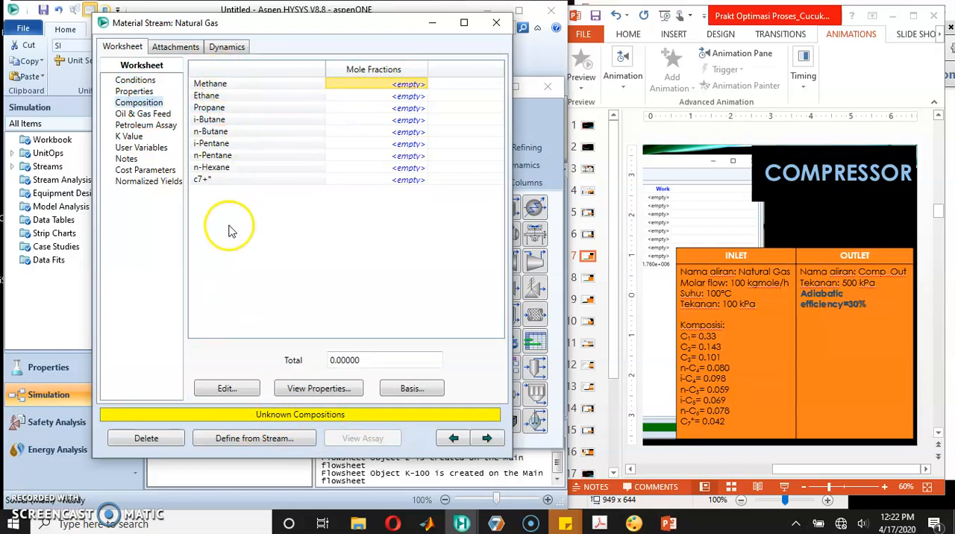
pyautogui.click(408, 86)
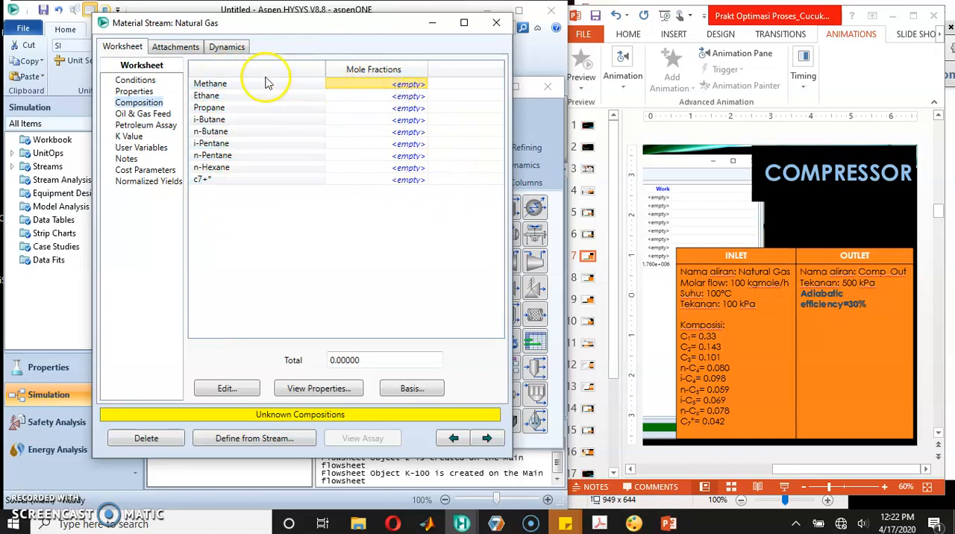
pyautogui.click(697, 354)
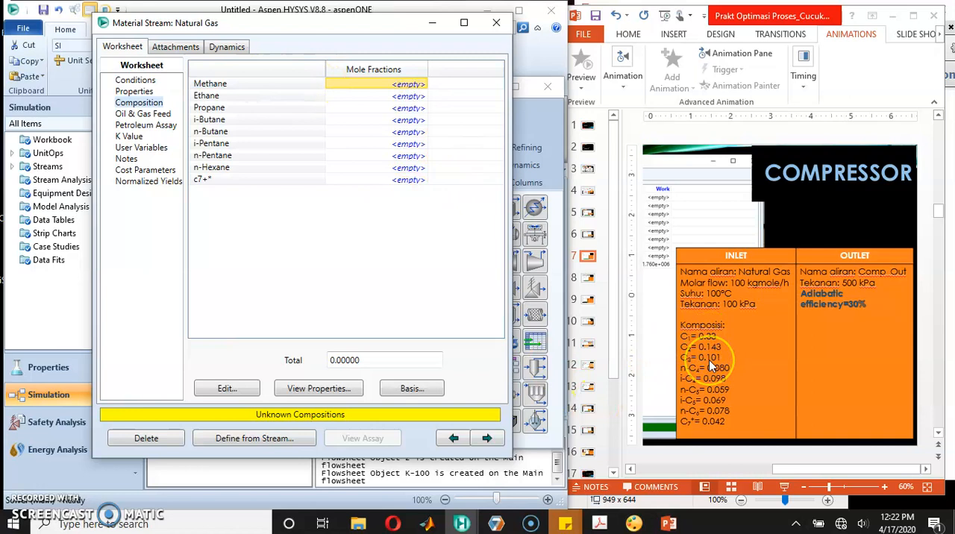
pyautogui.write('0.33')
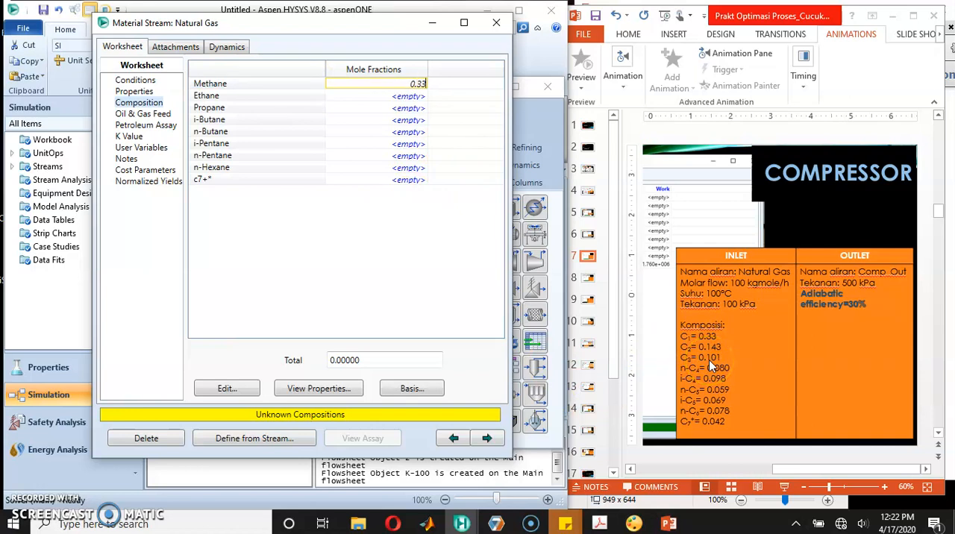
pyautogui.press('Return')
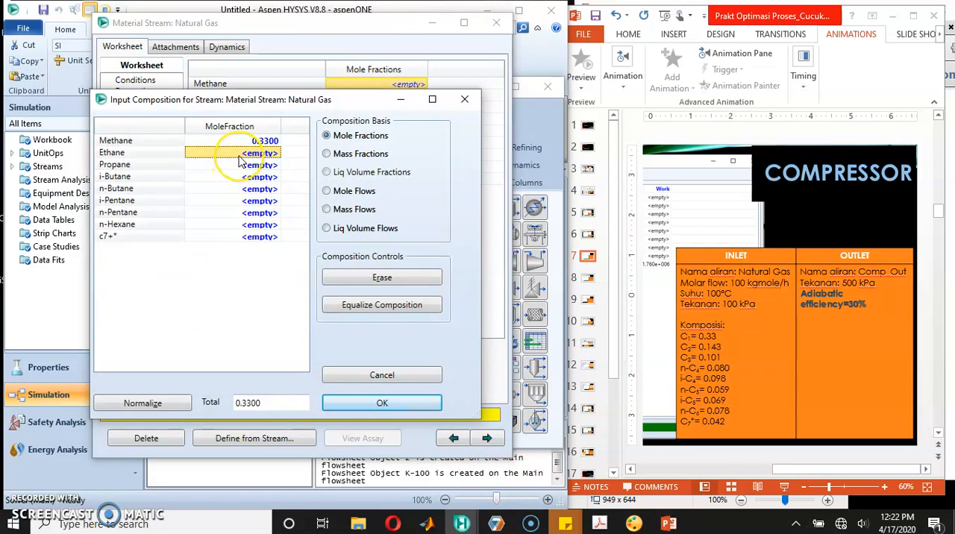
pyautogui.write('0.143')
pyautogui.press('Return')
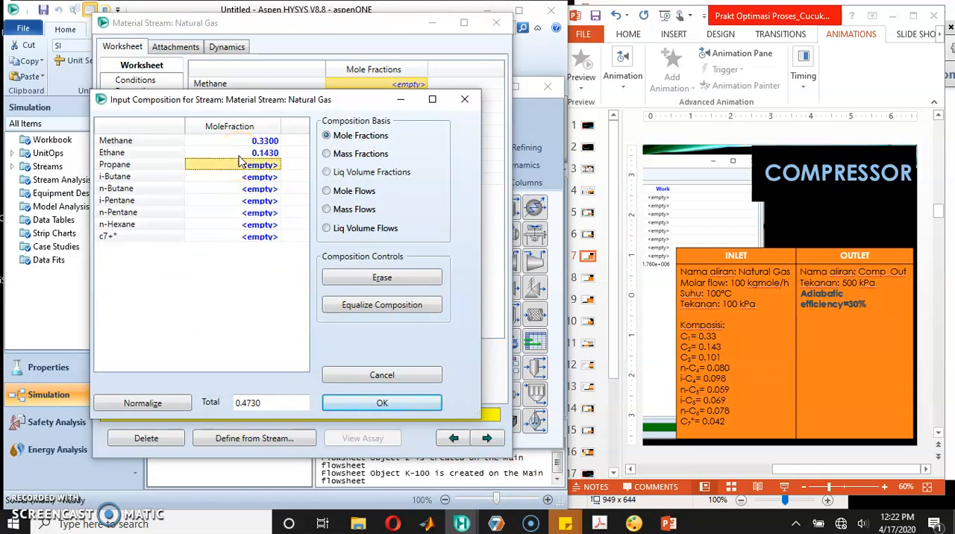
pyautogui.write('0.101')
pyautogui.press('Return')
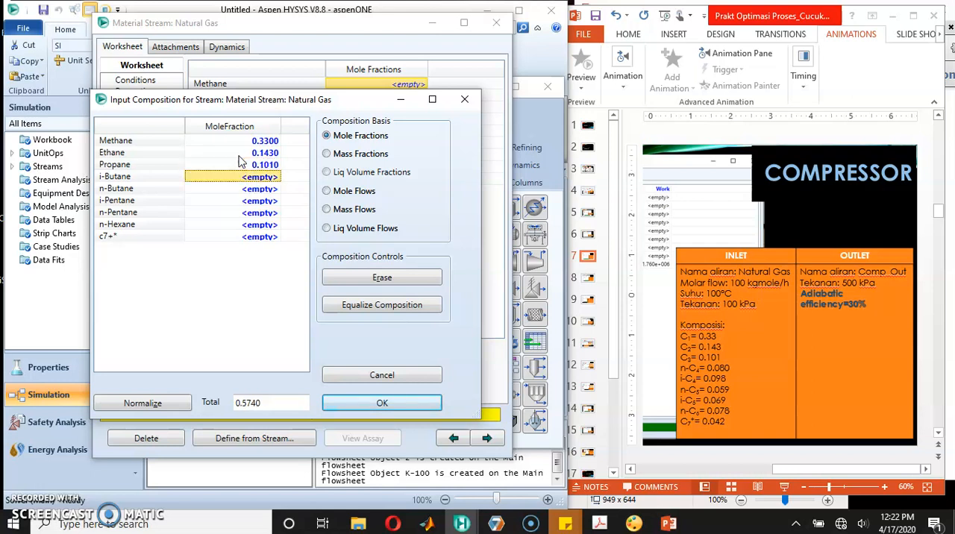
# Step: Enter mole fractions of 0.098 for i-butane and 0.08 for n-butane in the Natural Gas composition
pyautogui.write('0.098')
pyautogui.press('Return')
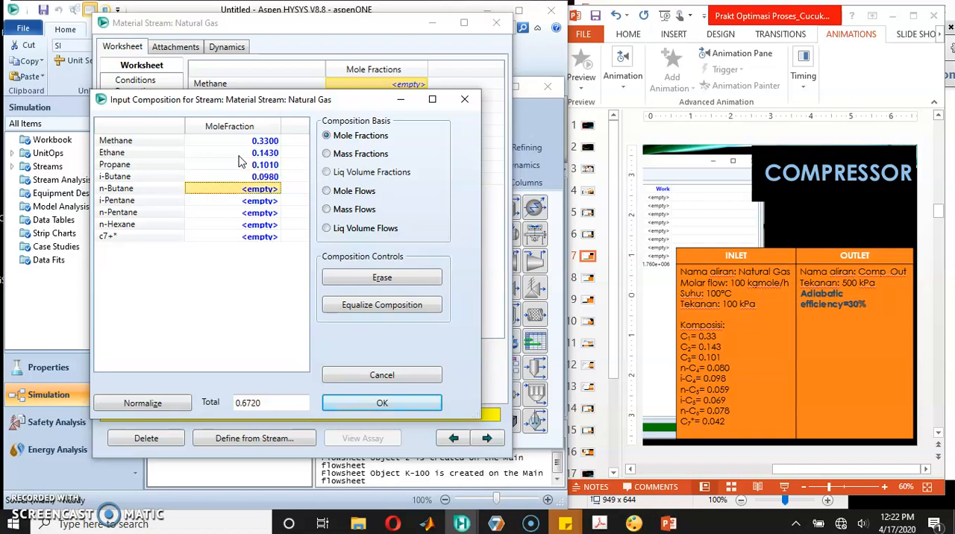
pyautogui.write('0.')
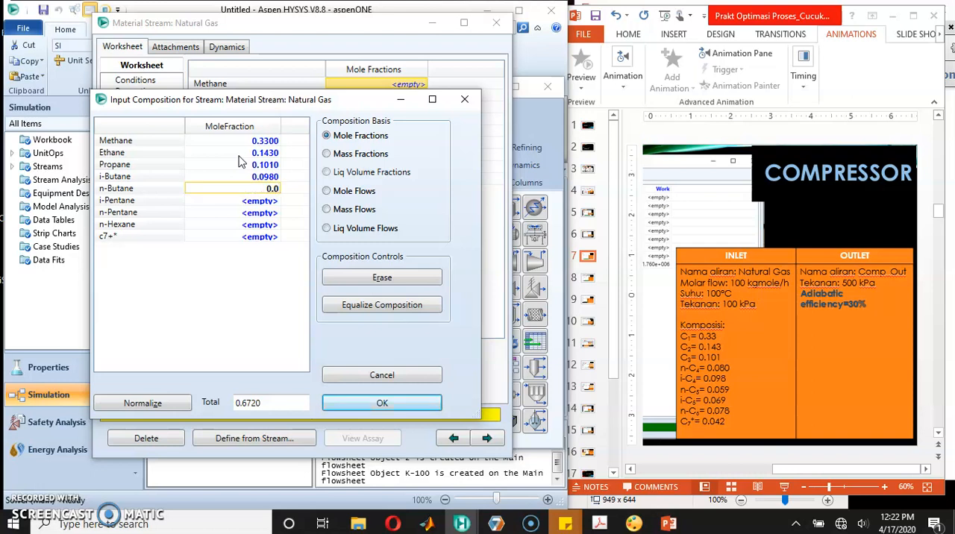
pyautogui.write('08')
pyautogui.press('Return')
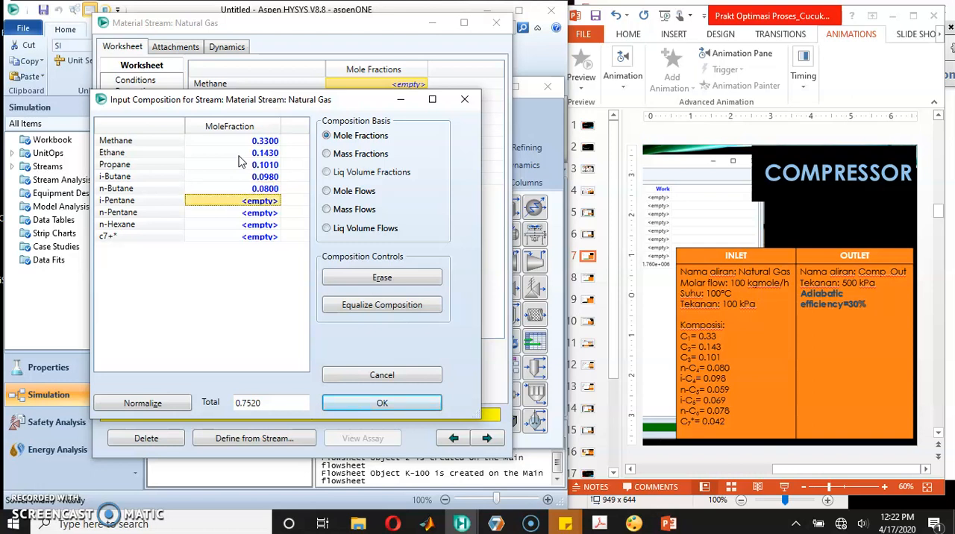
# Step: Enter mole fractions of 0.069 for i-pentane and 0.059 for n-pentane in the Natural Gas composition
pyautogui.write('0.069')
pyautogui.press('Return')
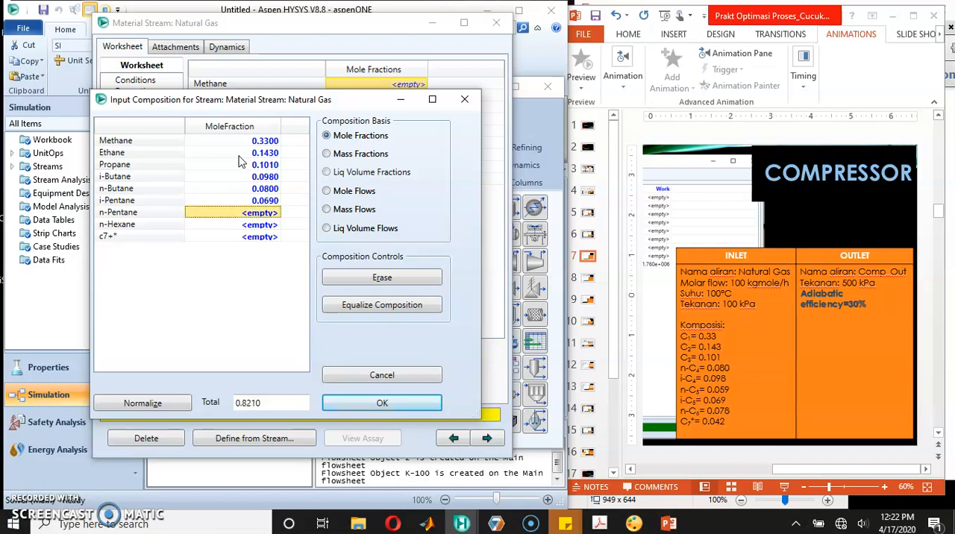
pyautogui.write('0.059')
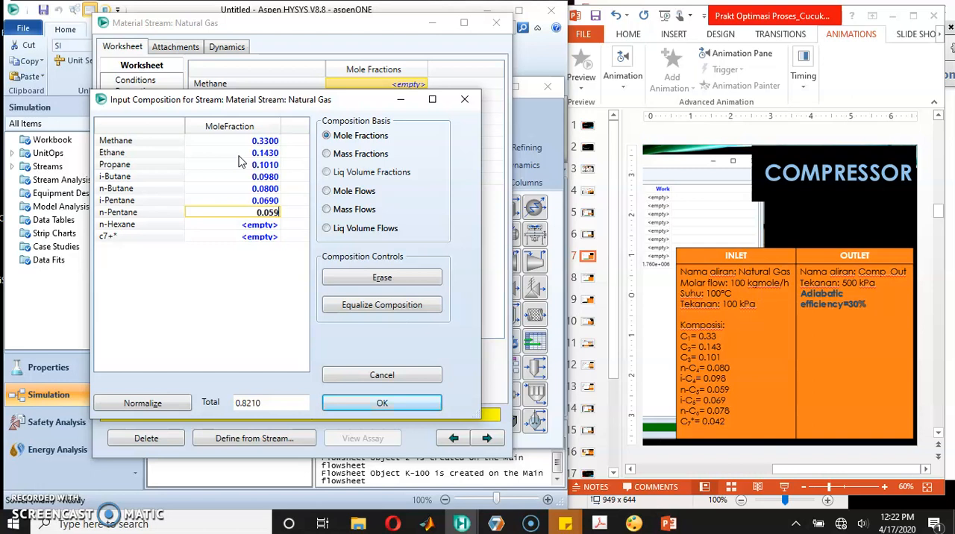
pyautogui.press('Return')
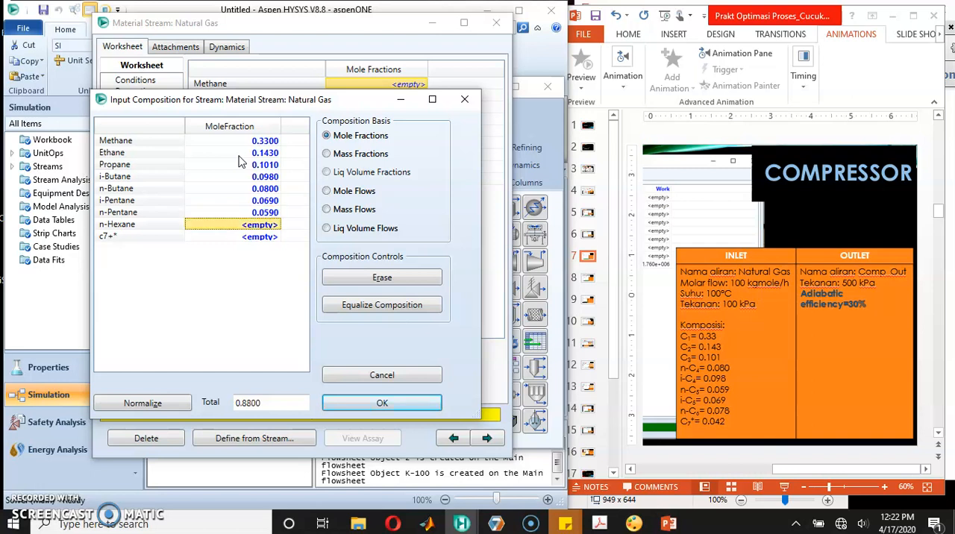
# Step: Enter mole fractions of 0.078 for n-hexane and 0.042 for c7+*, then accept the composition and close the Natural Gas stream
pyautogui.write('0.0')
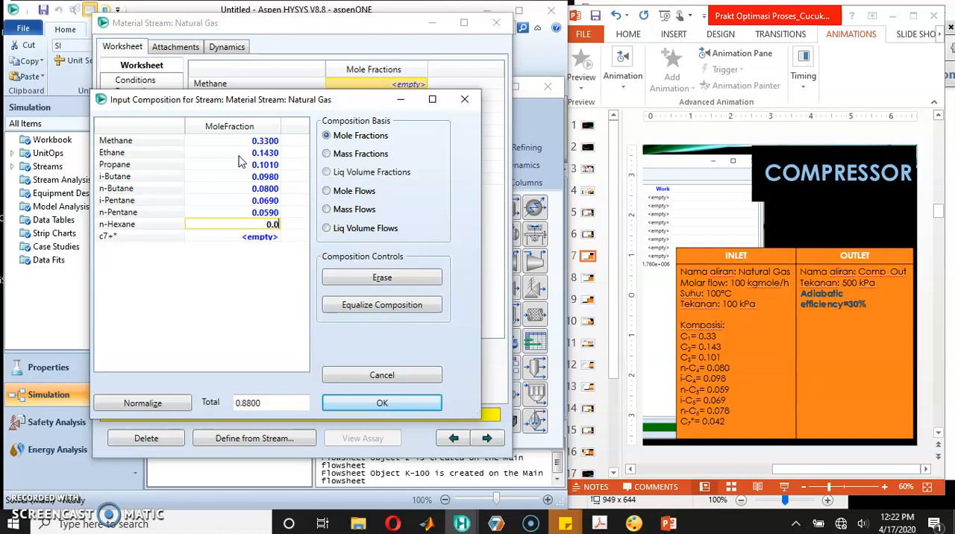
pyautogui.write('78')
pyautogui.press('Return')
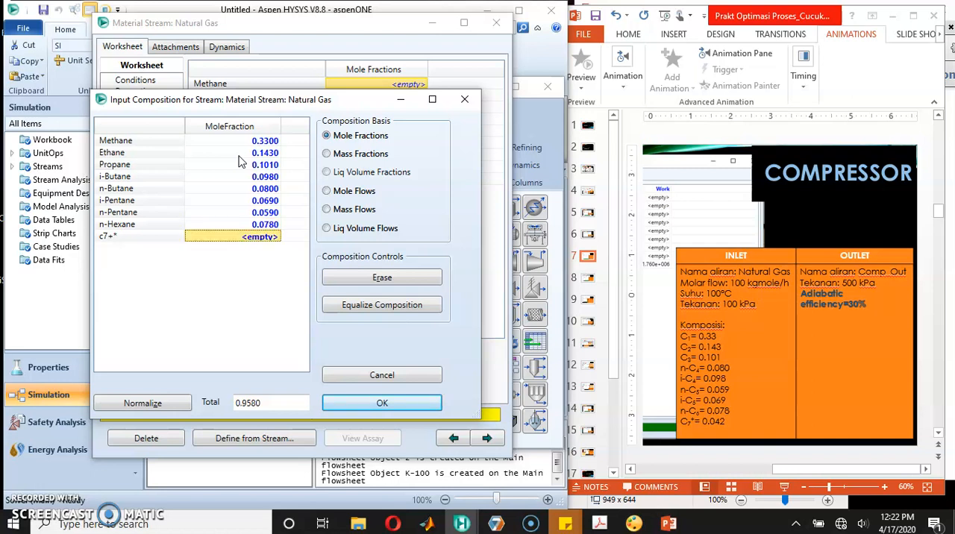
pyautogui.write('0.042')
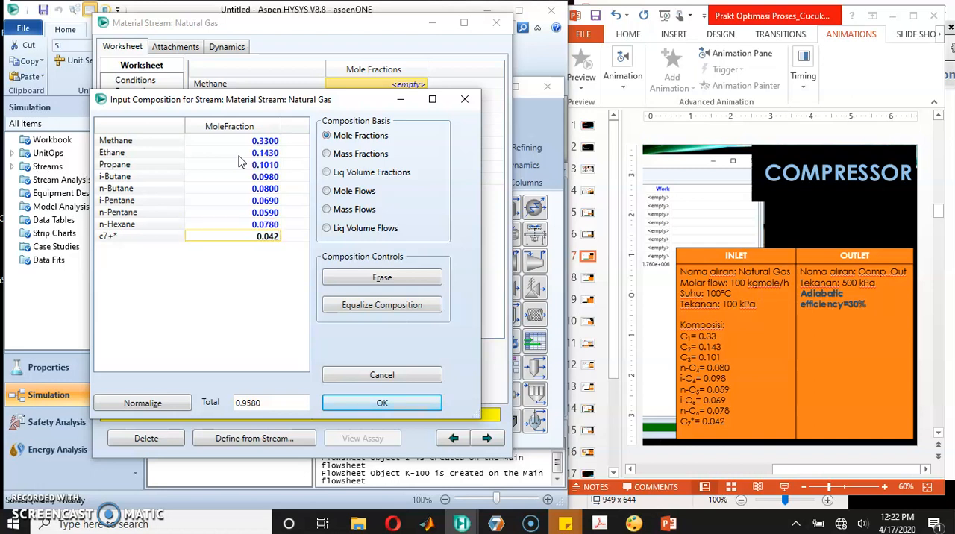
pyautogui.press('Return')
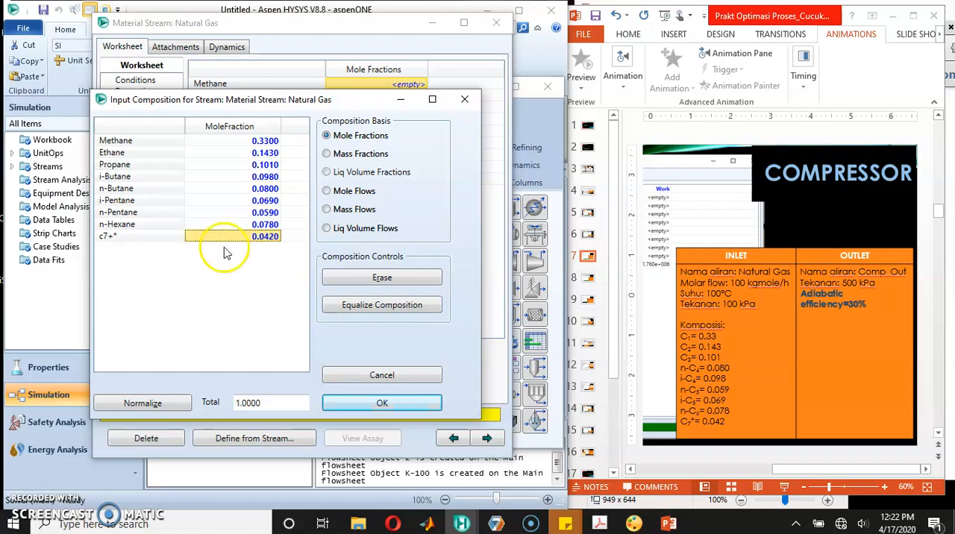
pyautogui.click(113, 147)
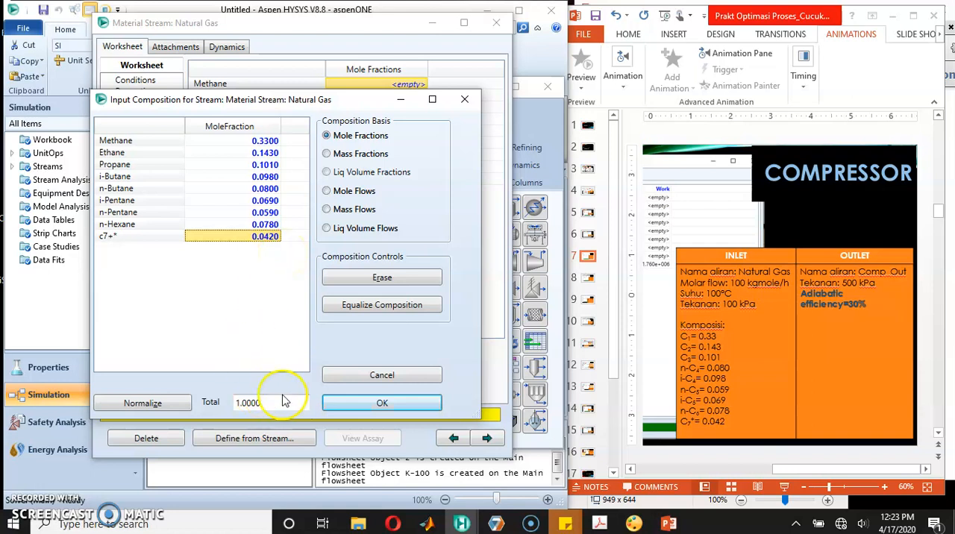
pyautogui.click(377, 403)
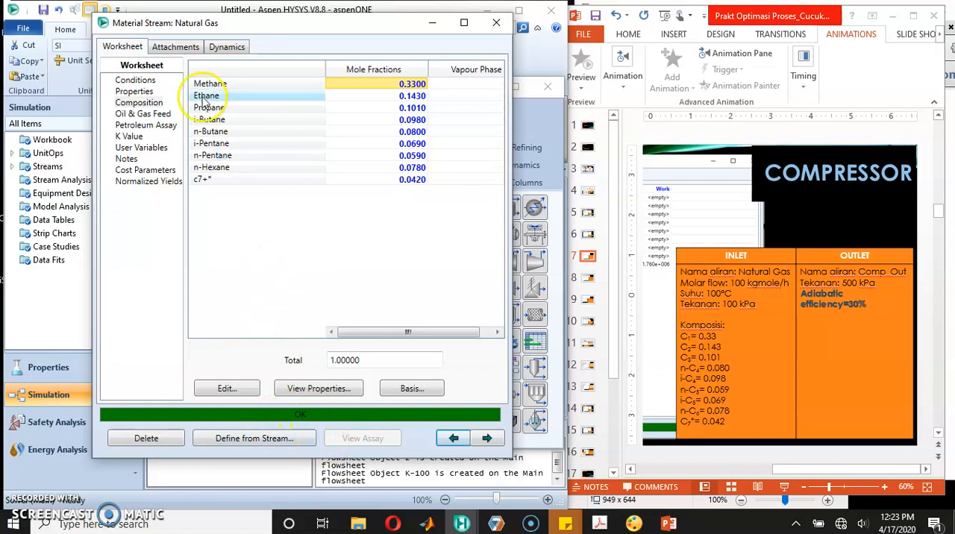
pyautogui.click(496, 24)
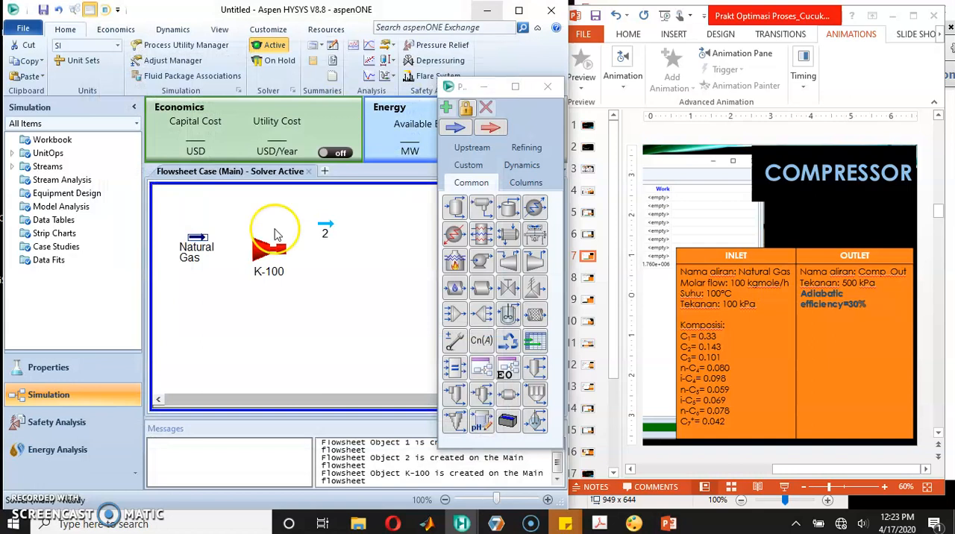
# Step: Open material stream 2 and rename it Comp_Out
pyautogui.click(204, 254)
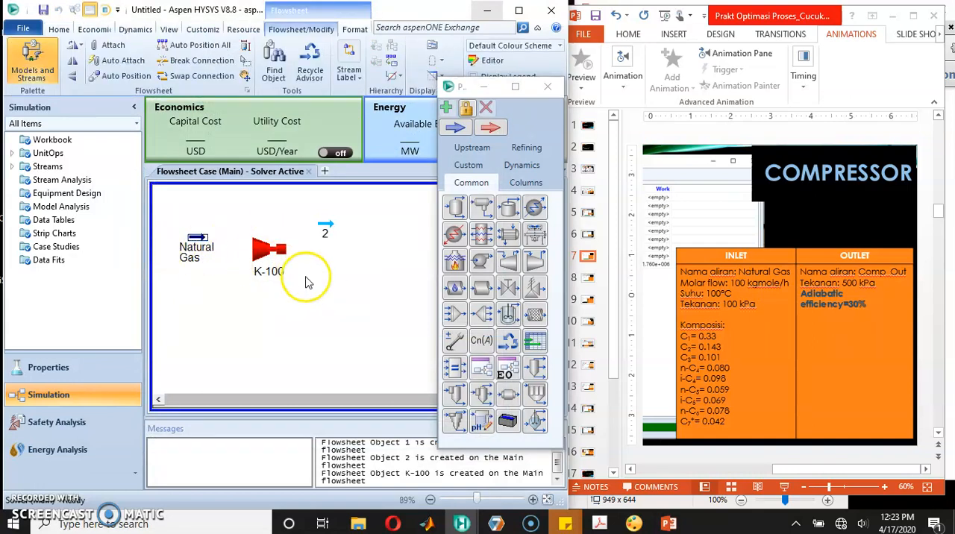
pyautogui.doubleClick(326, 227)
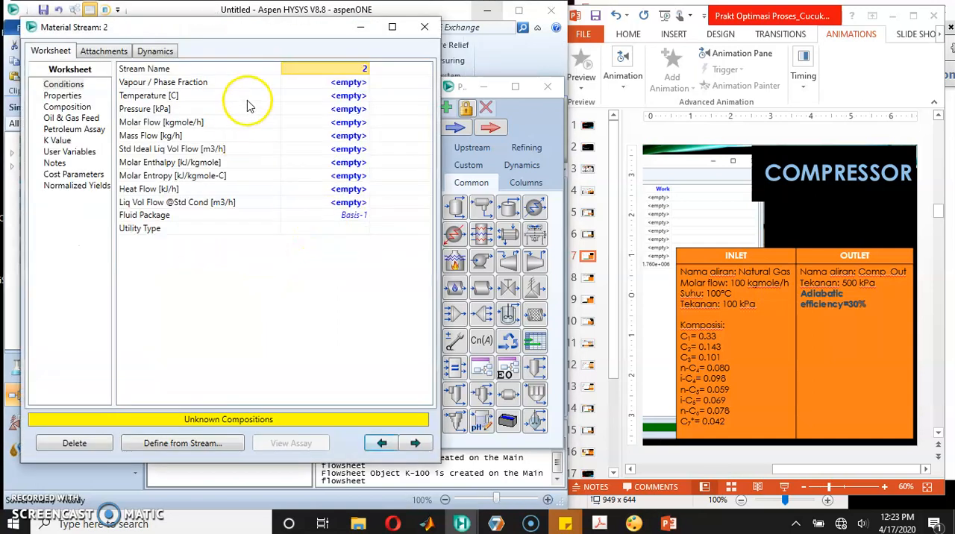
pyautogui.click(355, 70)
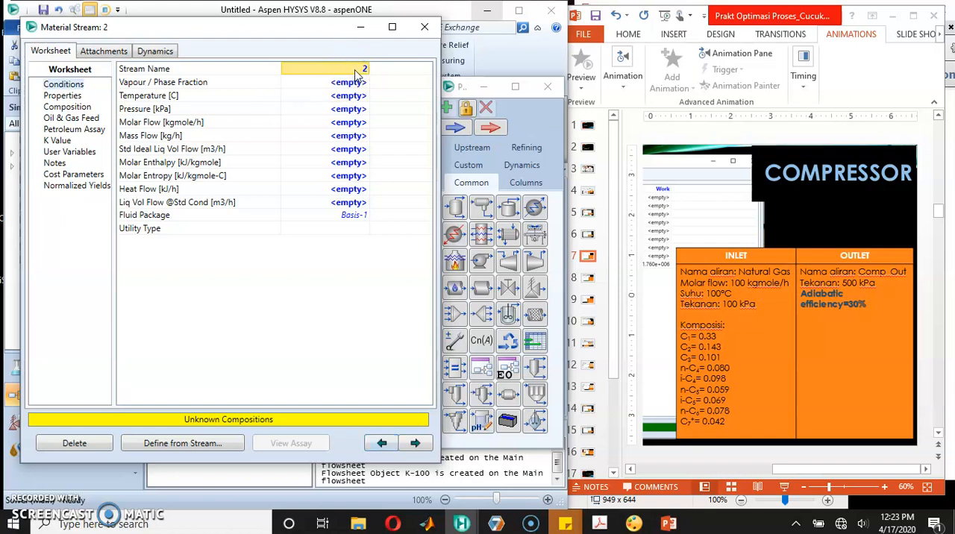
pyautogui.write('Comp_Out')
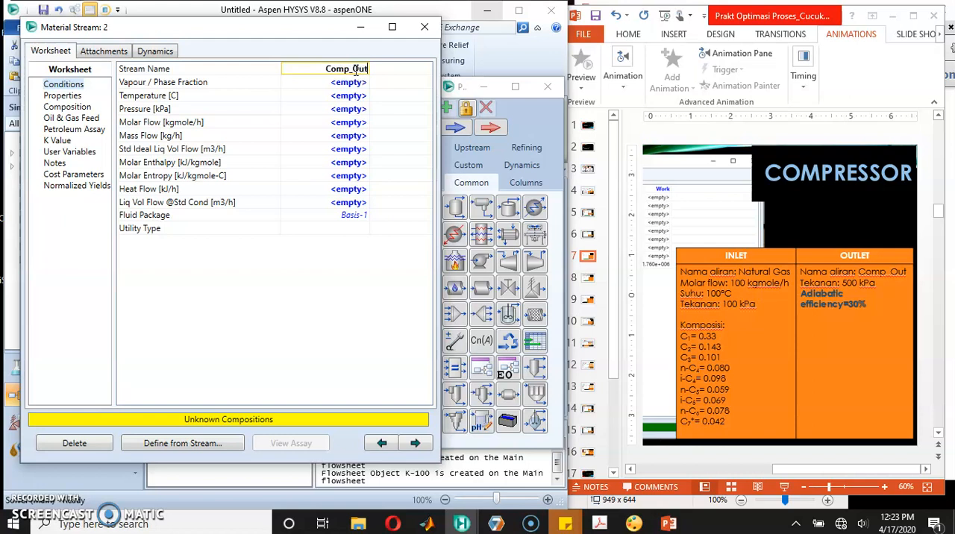
pyautogui.click(349, 84)
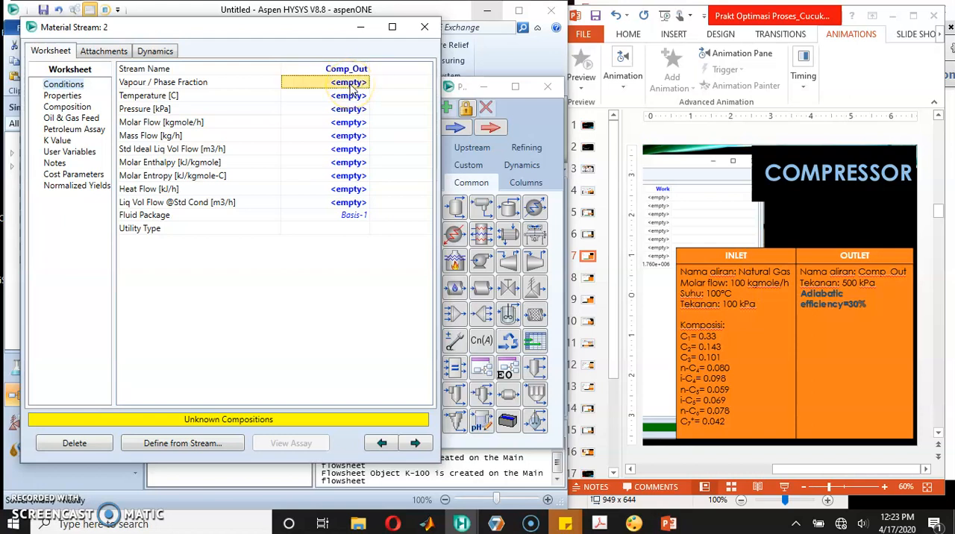
# Step: Set the Comp_Out stream's pressure to 500 kPa and close its properties
pyautogui.press('Down')
pyautogui.press('Down')
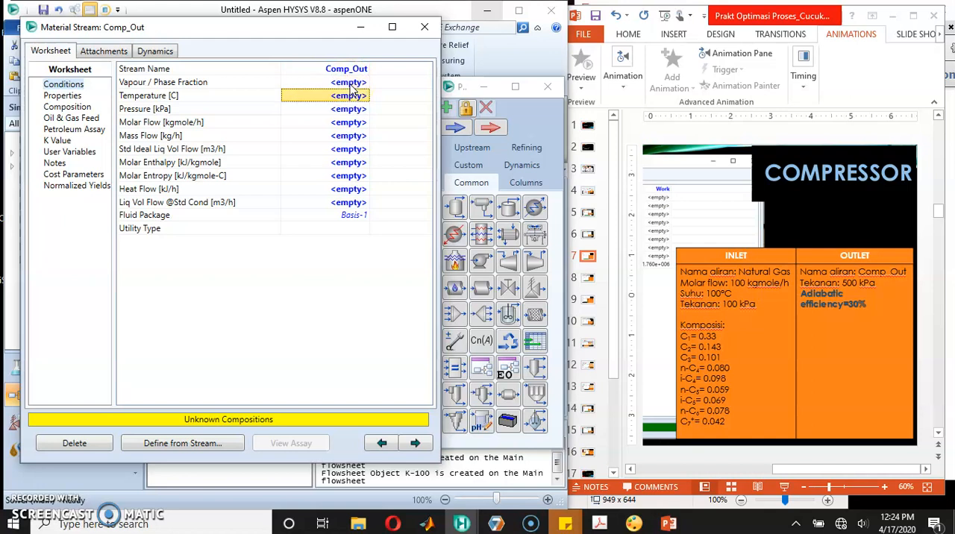
pyautogui.write('500')
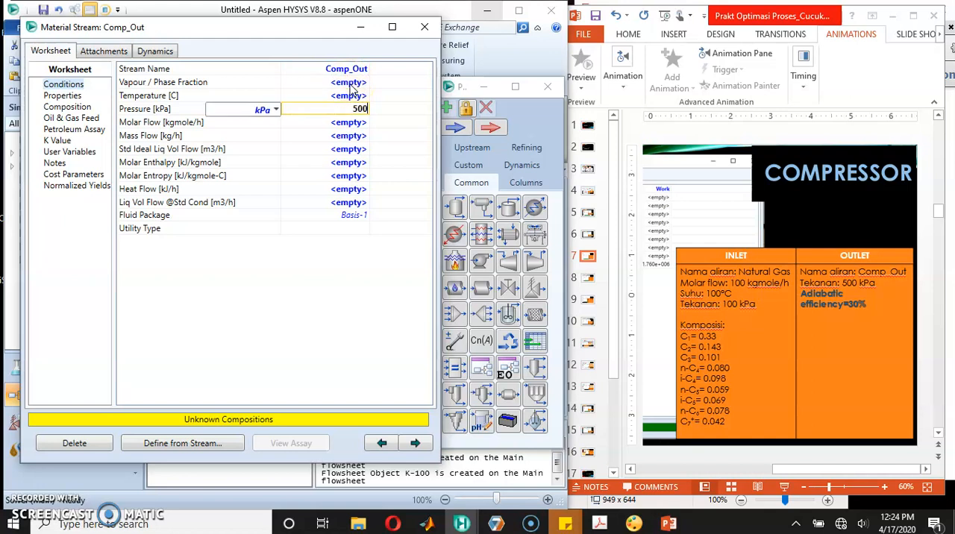
pyautogui.press('Return')
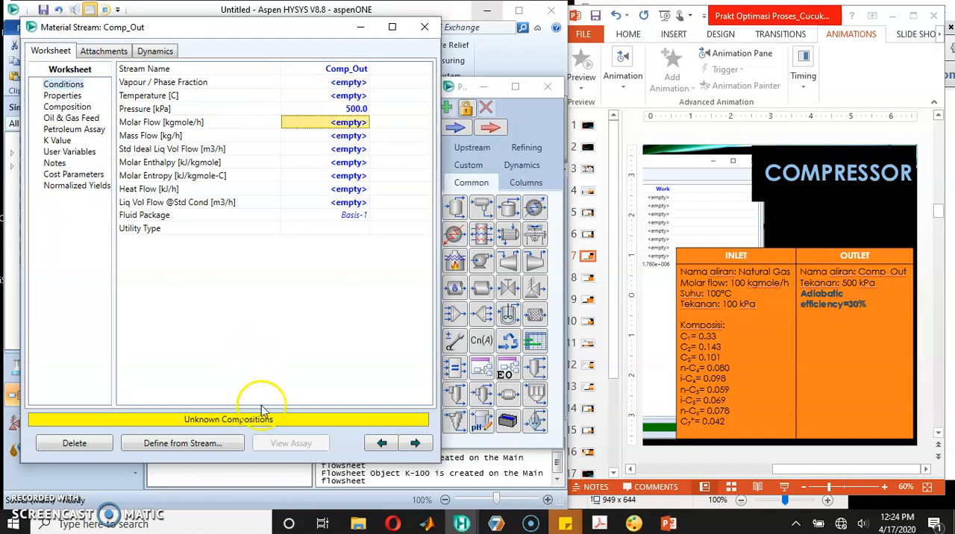
pyautogui.click(425, 27)
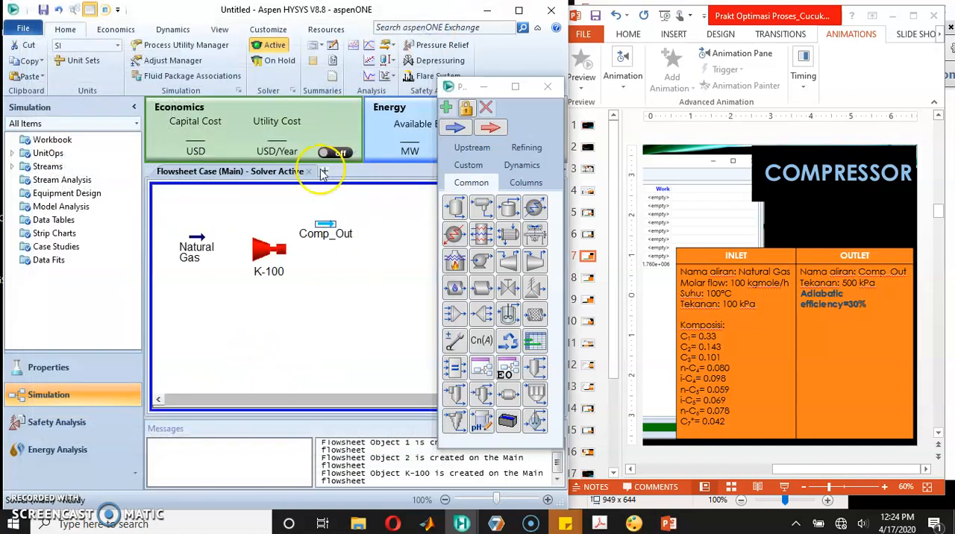
# Step: Open compressor K-100 and connect Natural Gas as its inlet and Comp_Out as its outlet
pyautogui.click(268, 254)
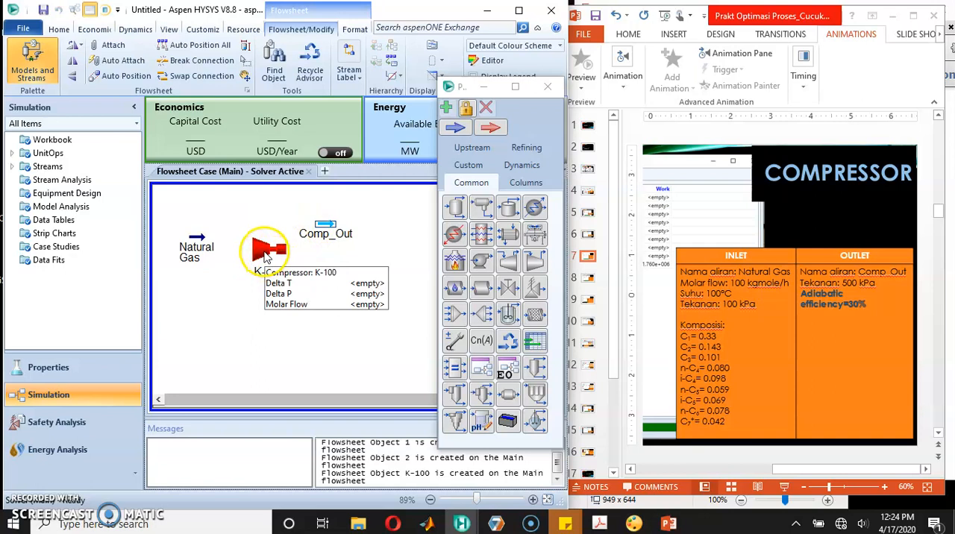
pyautogui.doubleClick(265, 254)
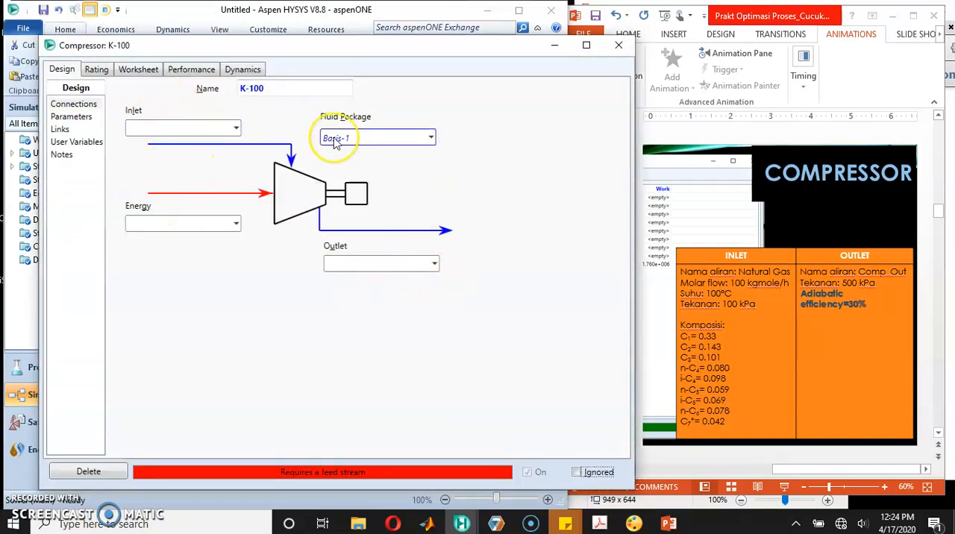
pyautogui.click(238, 131)
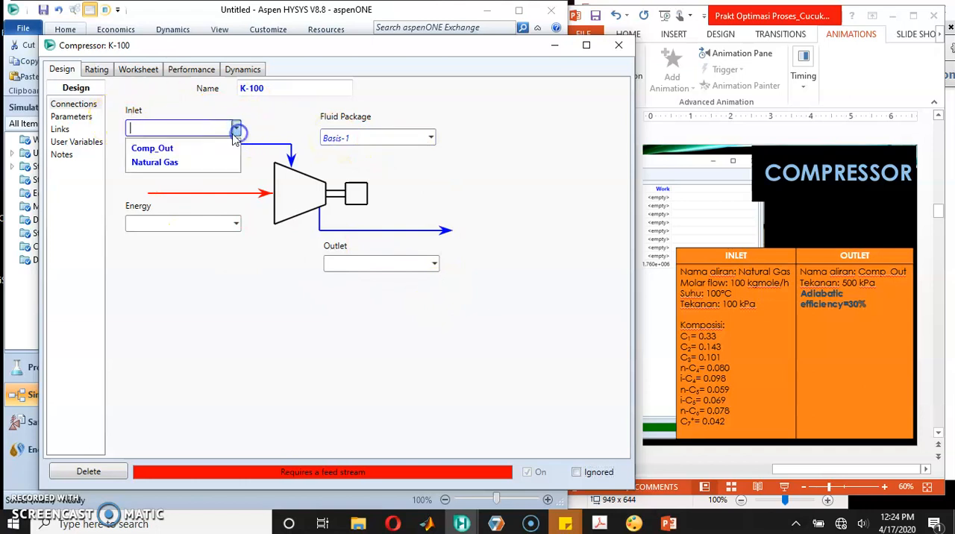
pyautogui.click(192, 160)
pyautogui.click(434, 263)
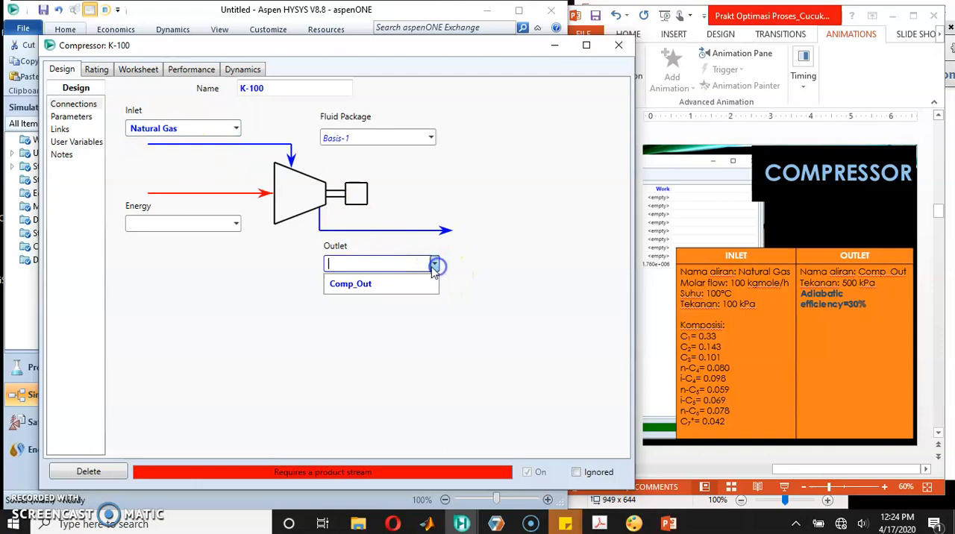
pyautogui.click(388, 285)
# Step: Assign an energy stream named w1 to compressor K-100
pyautogui.click(183, 222)
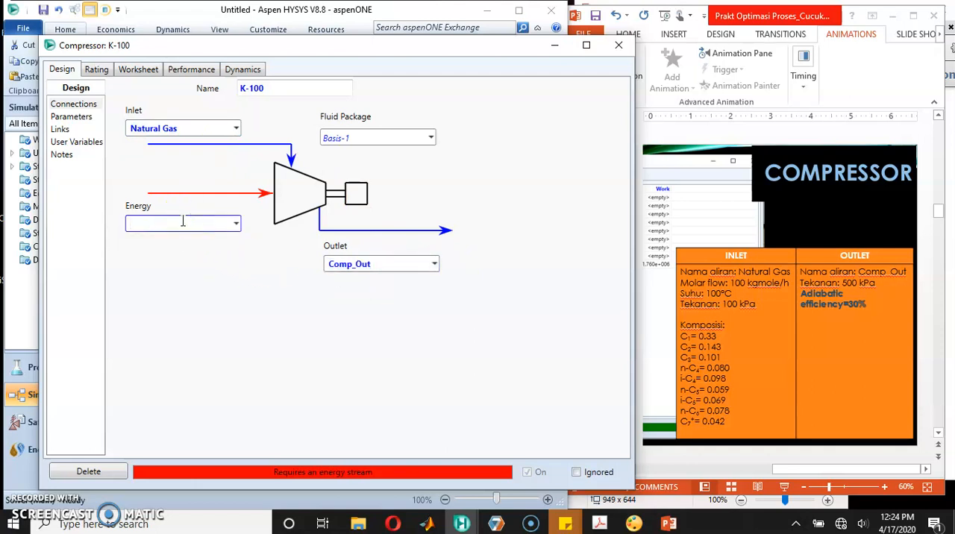
pyautogui.write('w1')
pyautogui.click(228, 424)
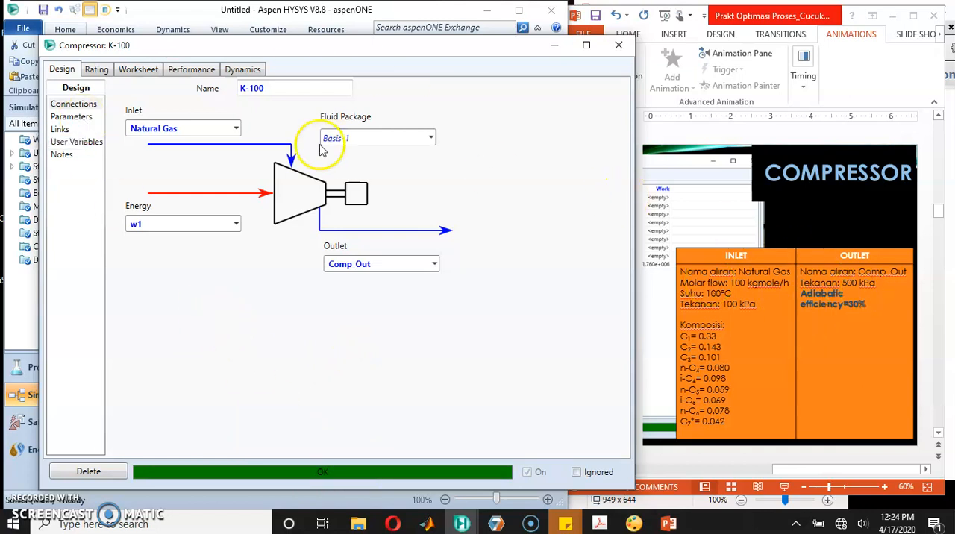
# Step: Set the compressor's adiabatic efficiency to 30% and display the calculated stream conditions
pyautogui.click(77, 123)
pyautogui.click(302, 106)
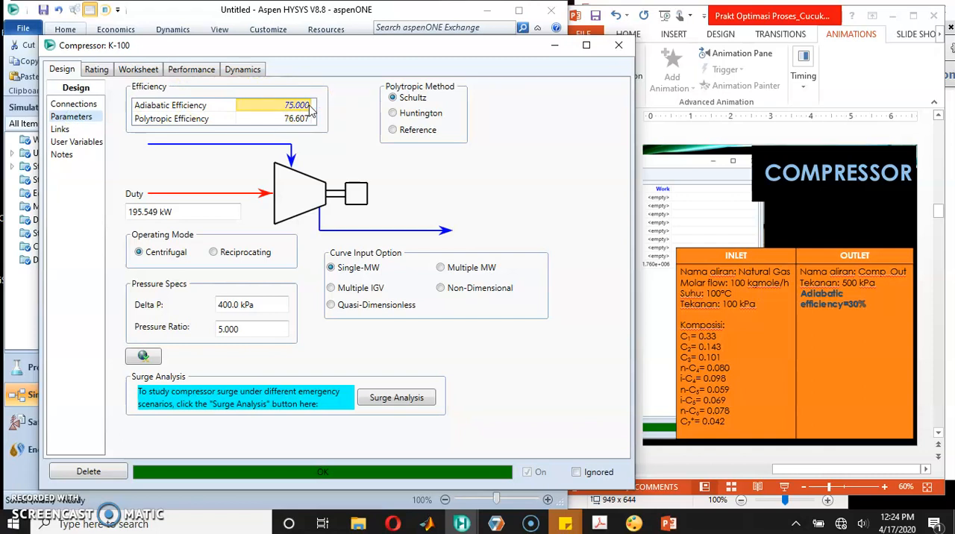
pyautogui.write('30')
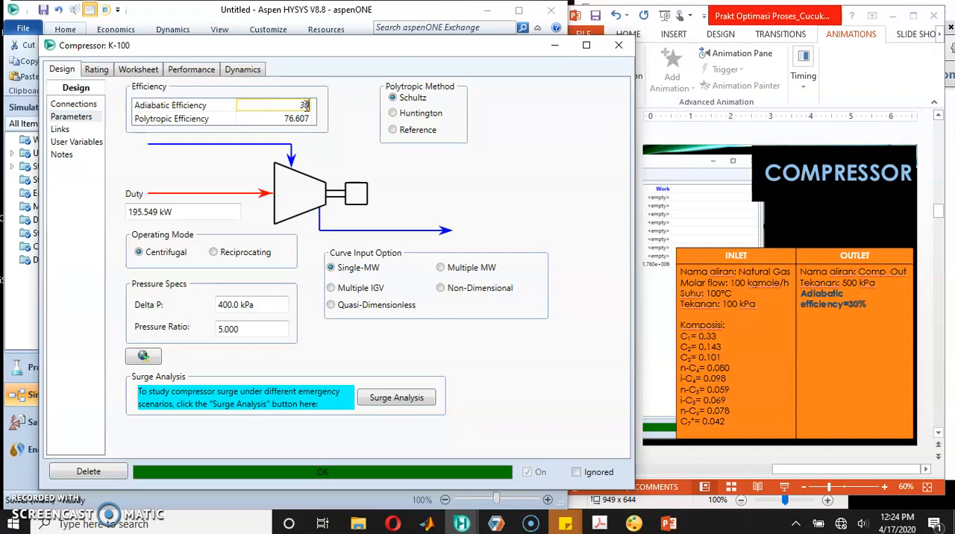
pyautogui.press('Return')
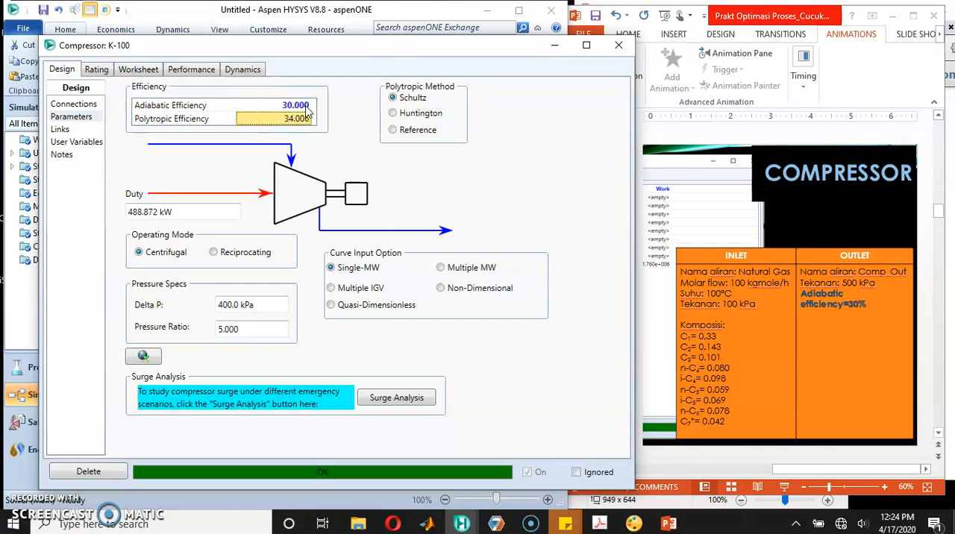
pyautogui.click(137, 69)
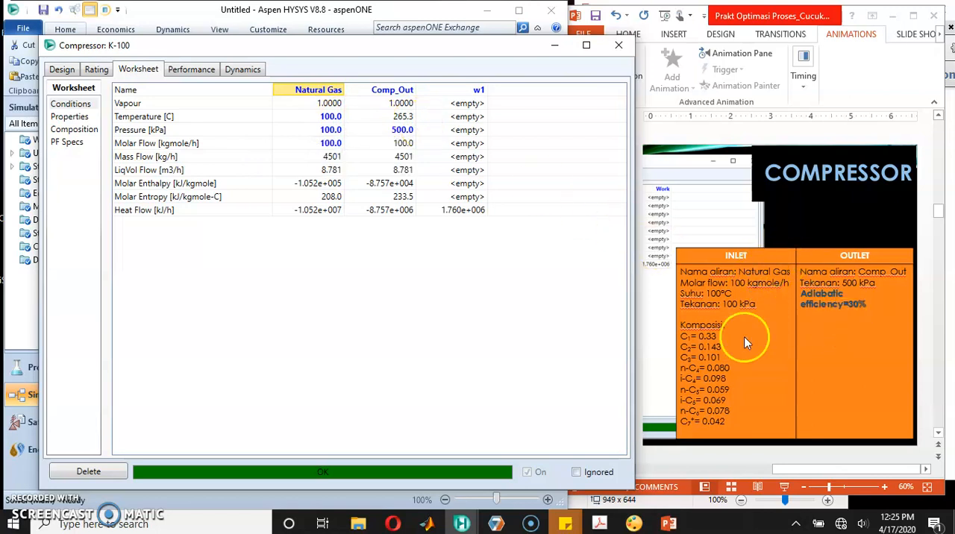
# Step: Show the next compressor slide in PowerPoint, then clear K-100's adiabatic efficiency in HYSYS
pyautogui.click(823, 209)
pyautogui.scroll(-1, 823, 207)
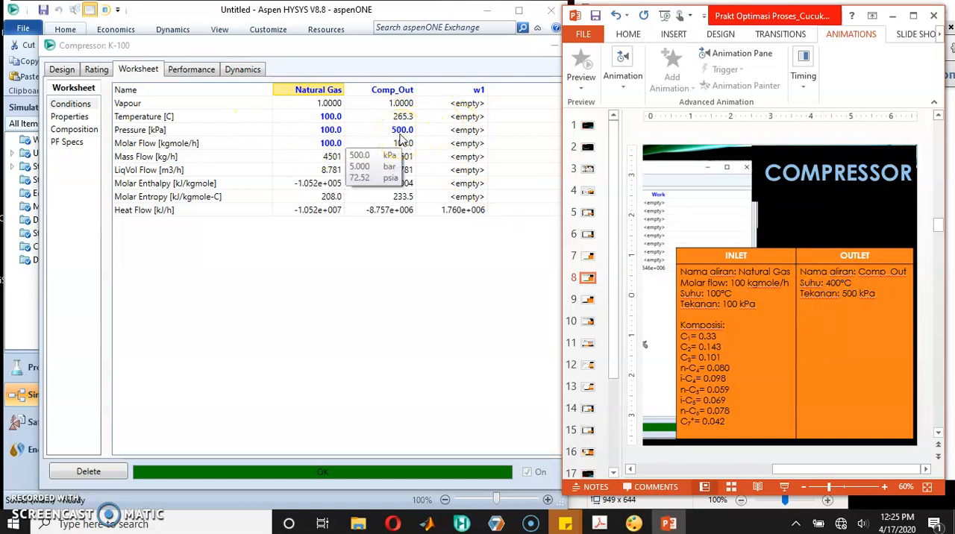
pyautogui.click(333, 280)
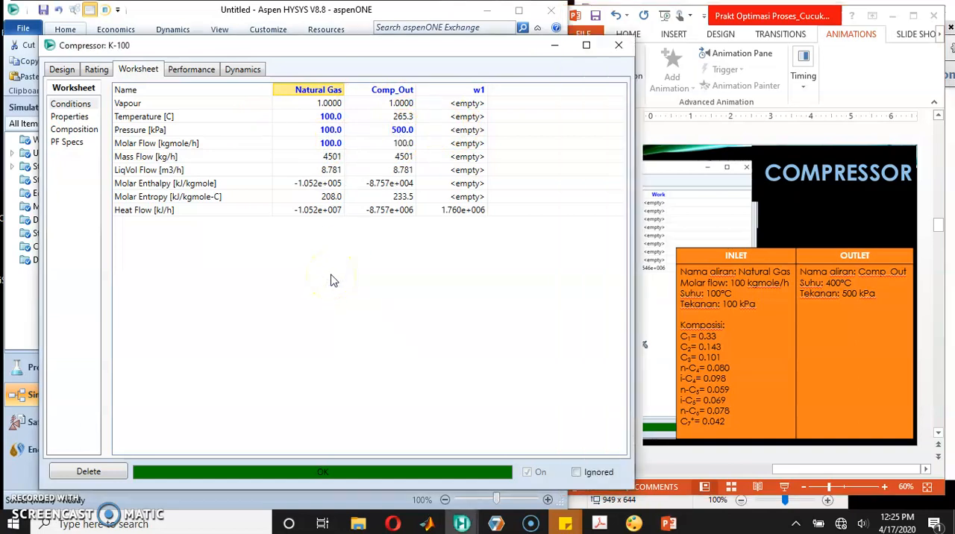
pyautogui.click(62, 68)
pyautogui.click(211, 128)
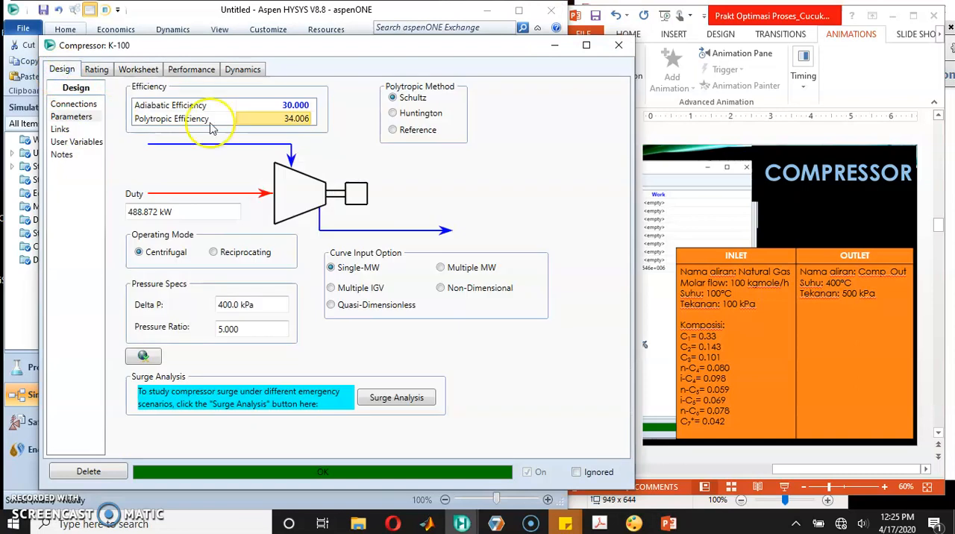
pyautogui.click(272, 106)
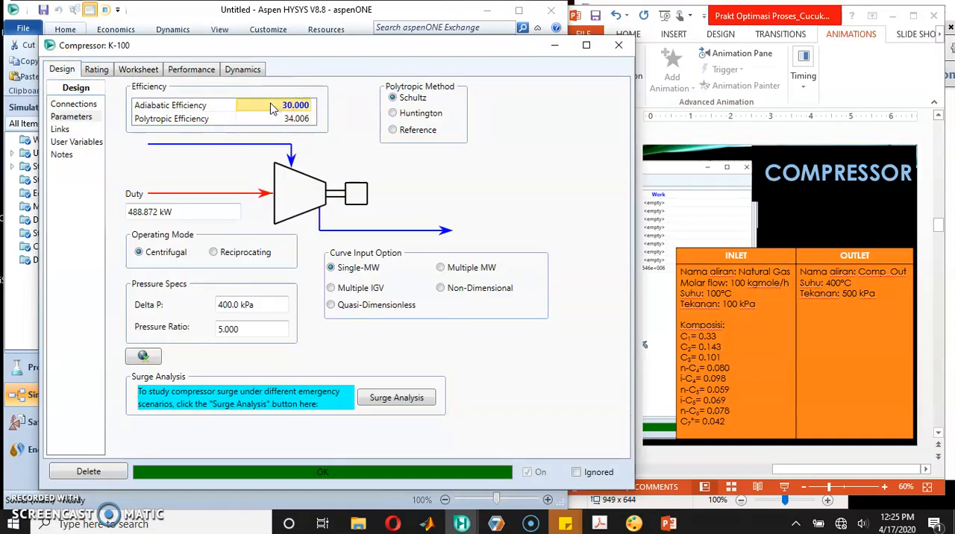
pyautogui.press('Delete')
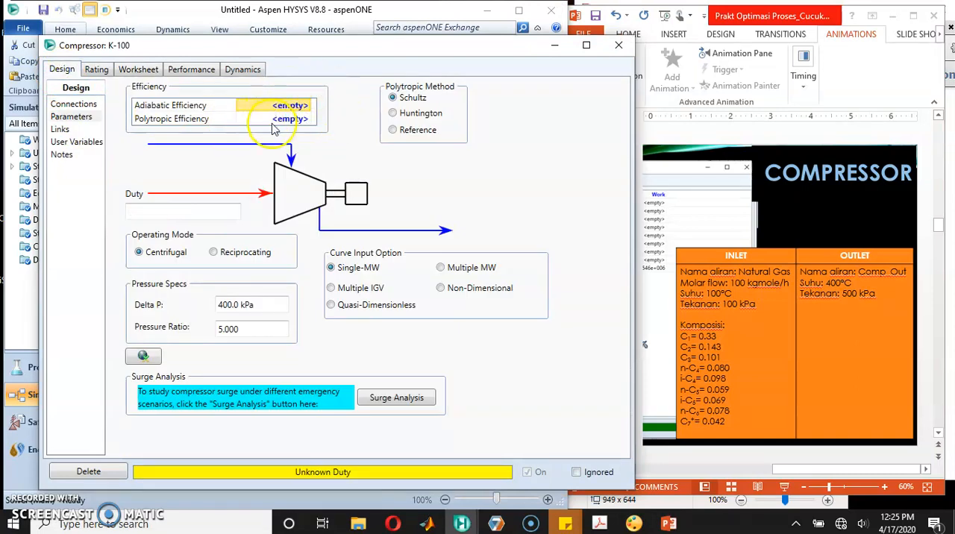
# Step: Set the Comp_Out temperature to 400 °C in the compressor's stream conditions
pyautogui.click(140, 72)
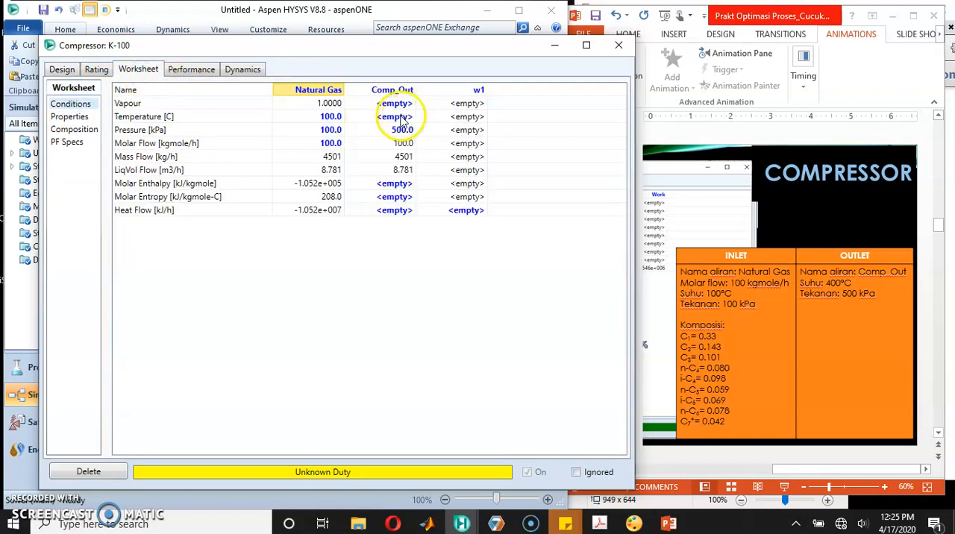
pyautogui.click(393, 120)
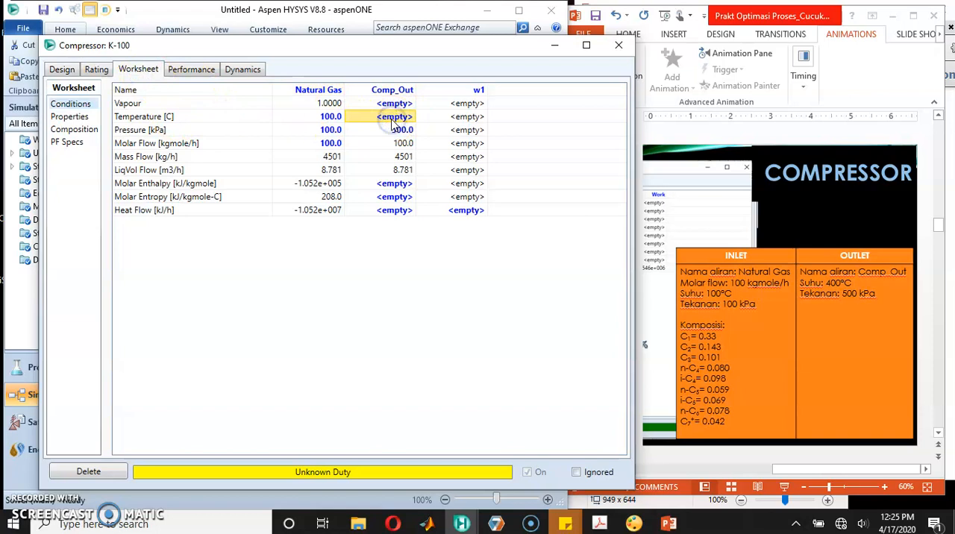
pyautogui.write('4')
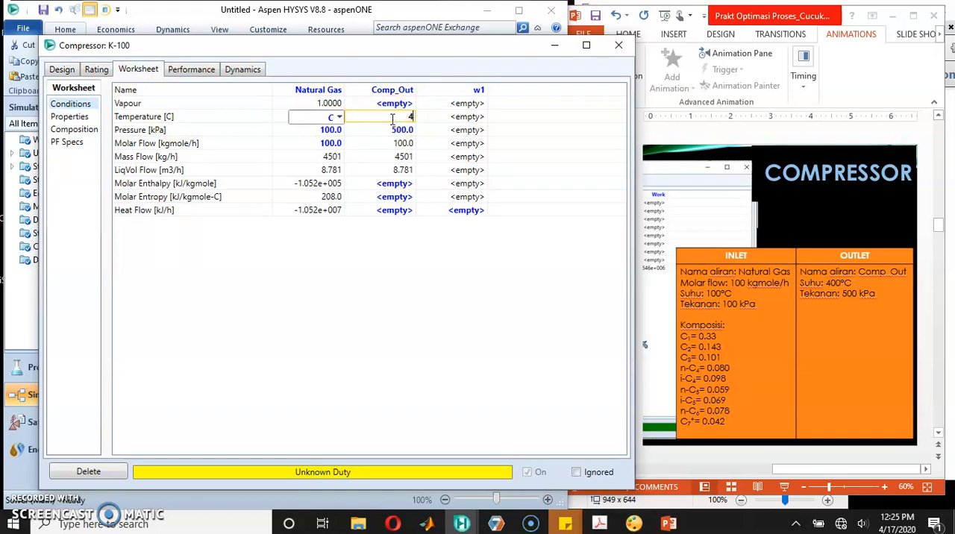
pyautogui.write('00')
pyautogui.press('Return')
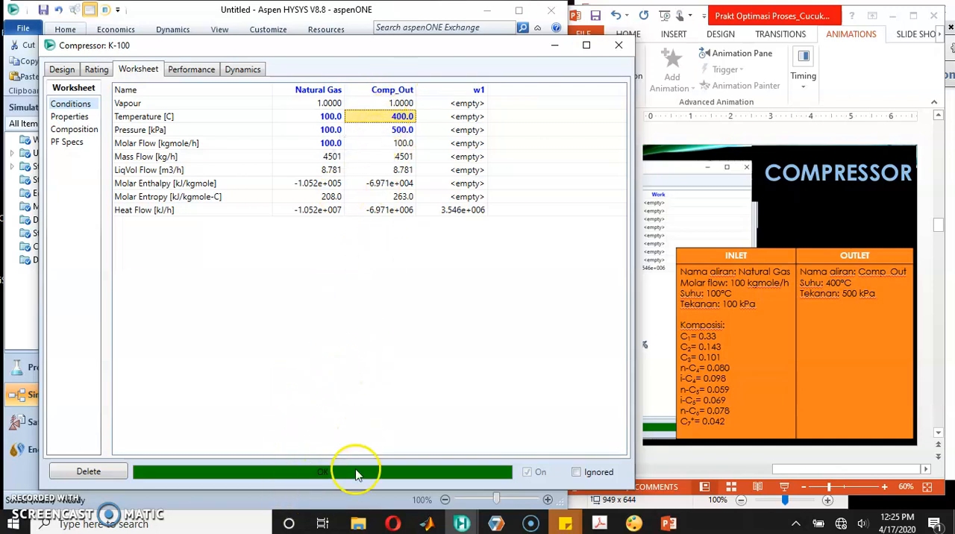
# Step: Review the compressor's calculated efficiencies and stream conditions, and close its properties
pyautogui.click(62, 71)
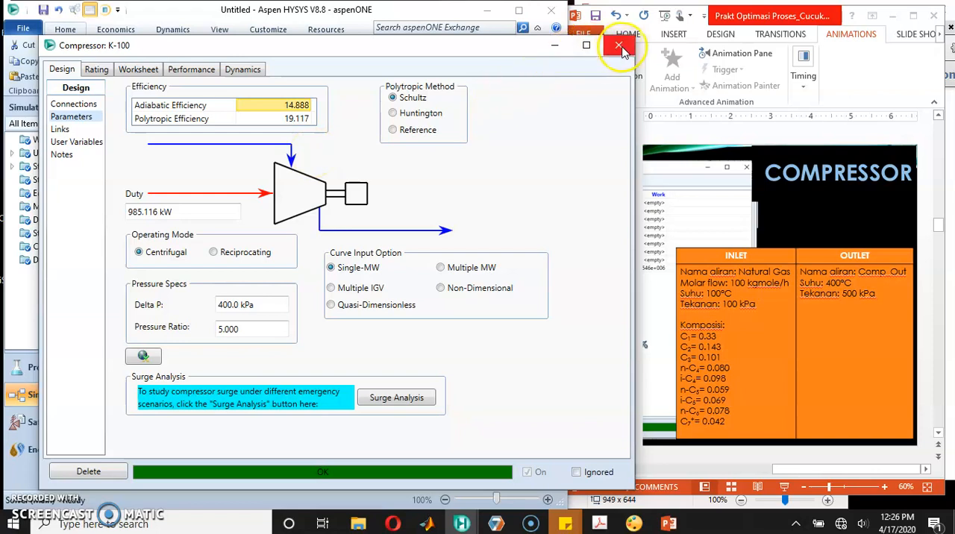
pyautogui.click(133, 69)
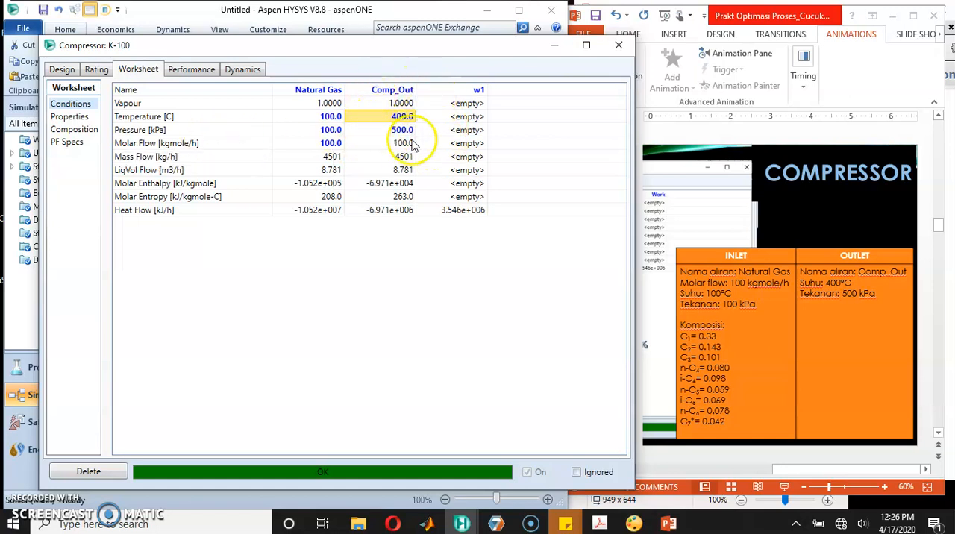
pyautogui.moveTo(397, 133)
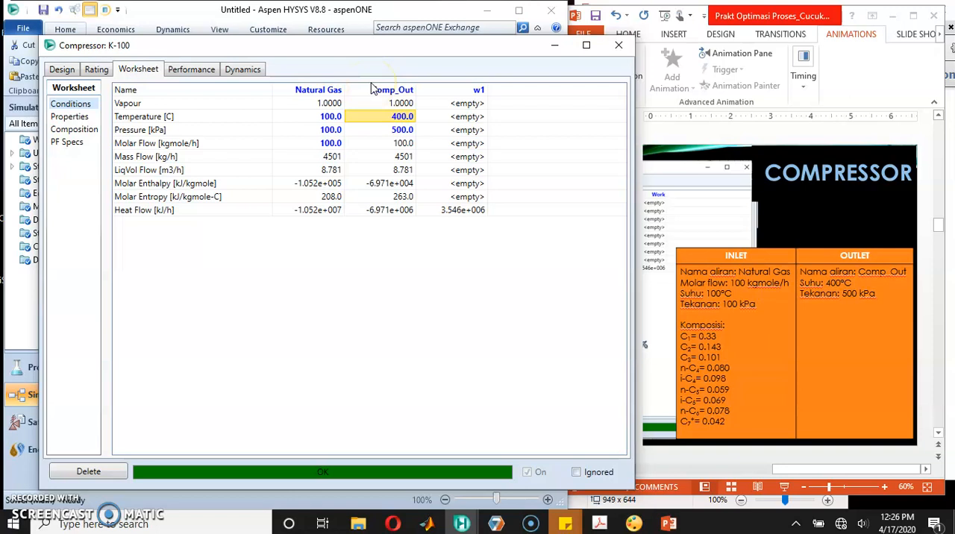
pyautogui.click(618, 45)
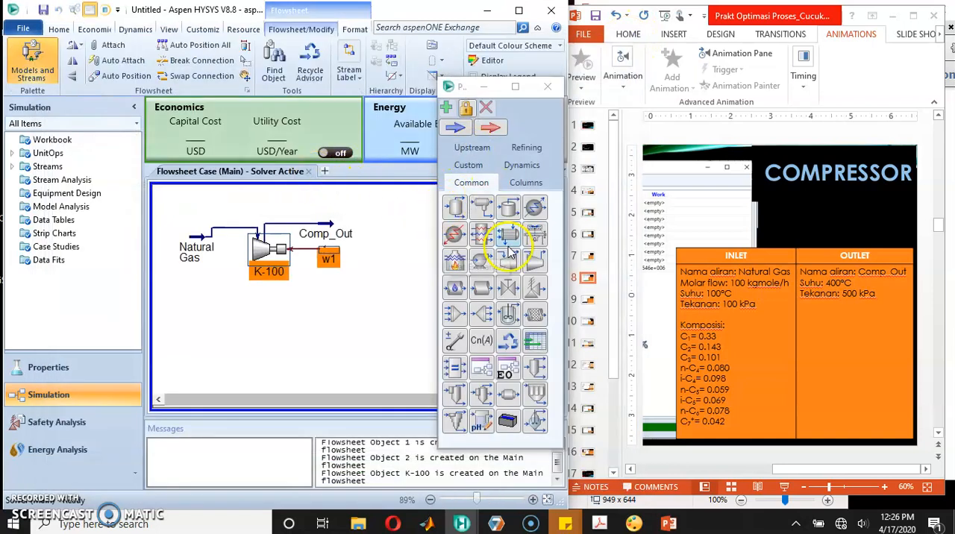
# Step: Place an expander beside the Comp_Out stream and move the object palette clear of the flowsheet
pyautogui.click(509, 260)
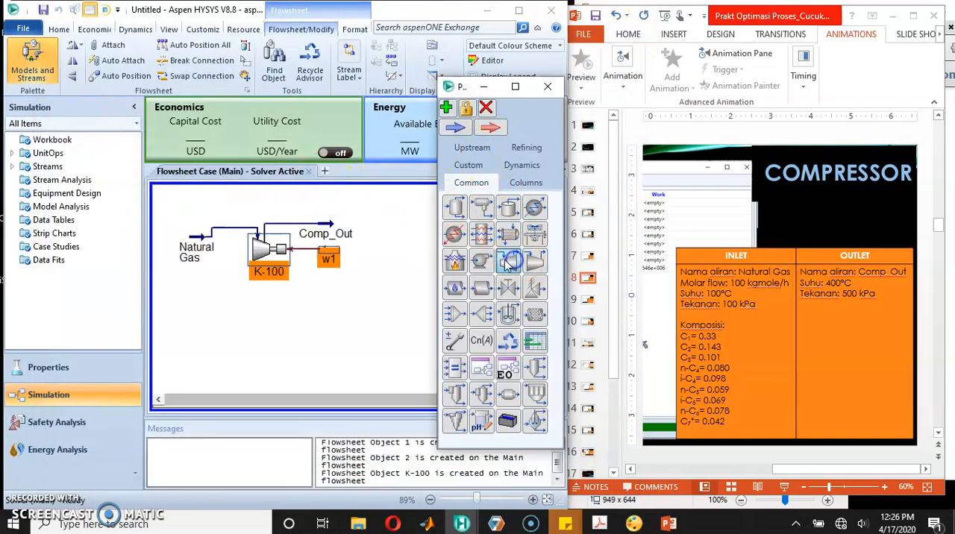
pyautogui.click(382, 240)
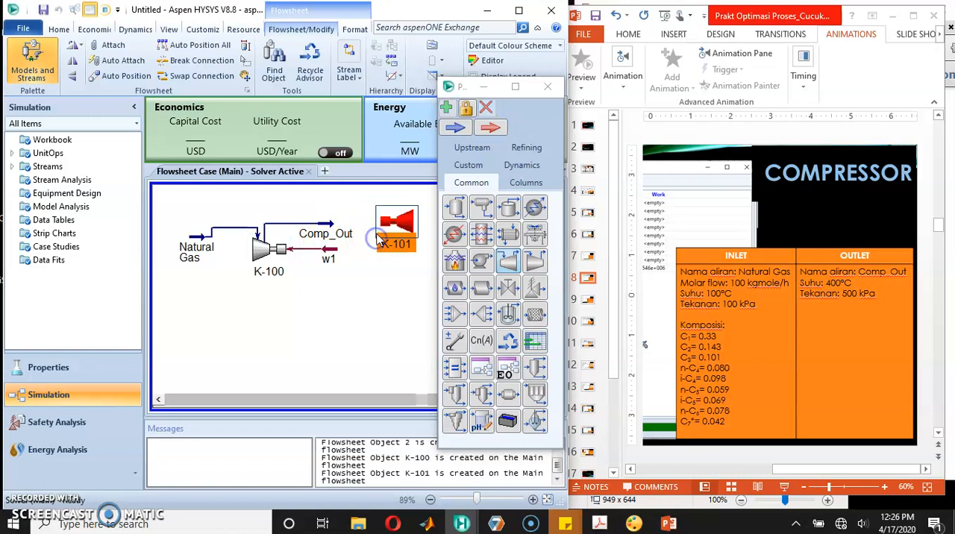
pyautogui.click(450, 87)
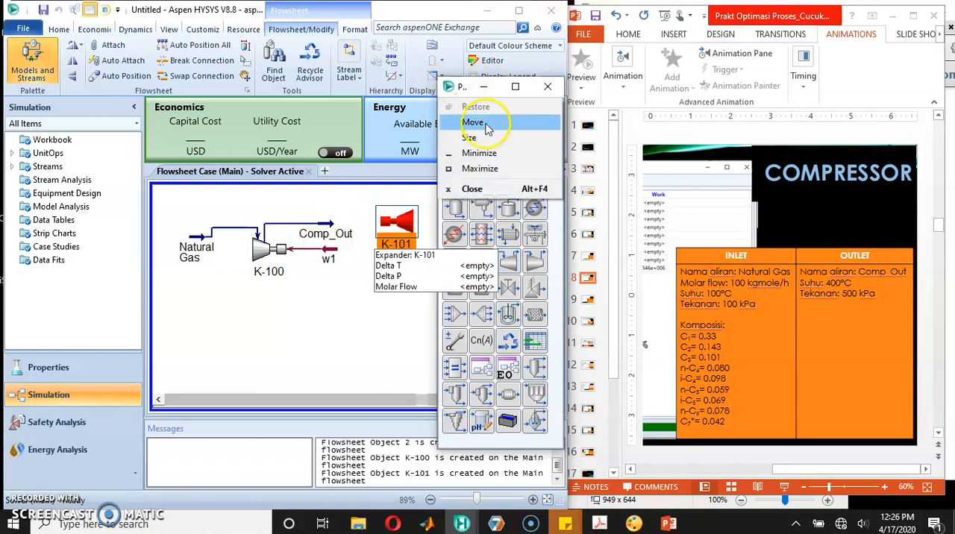
pyautogui.click(482, 123)
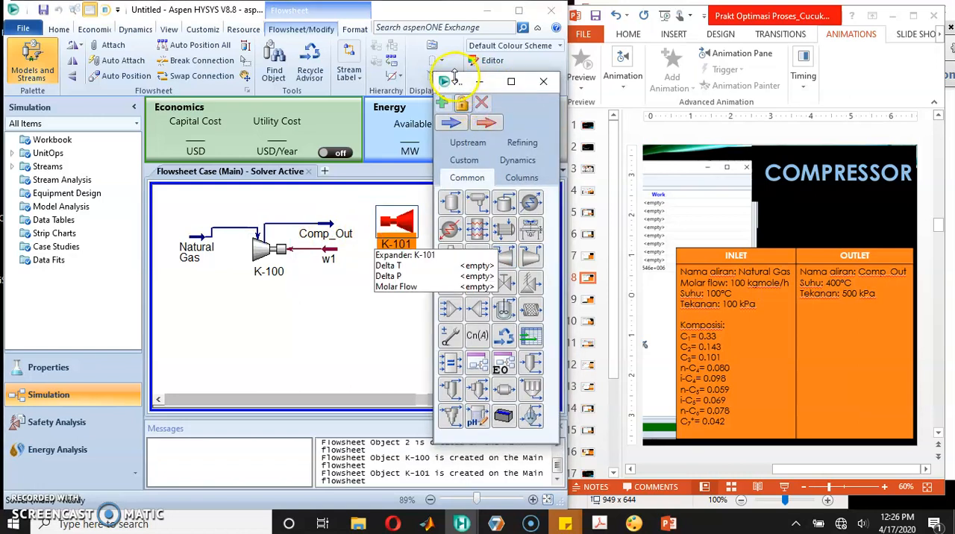
pyautogui.moveTo(457, 82); pyautogui.dragTo(542, 86)
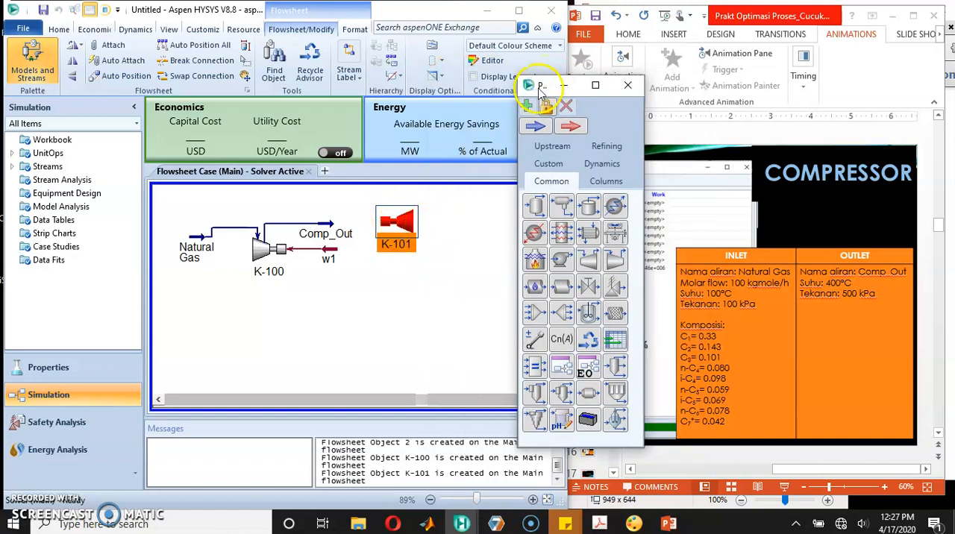
# Step: Add a material stream beside expander K-101 and open its properties
pyautogui.click(536, 127)
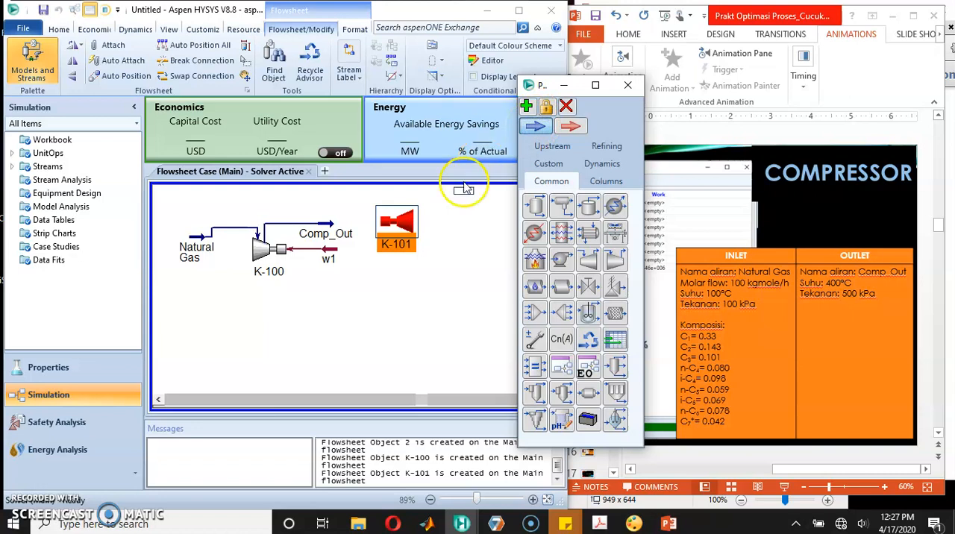
pyautogui.click(456, 215)
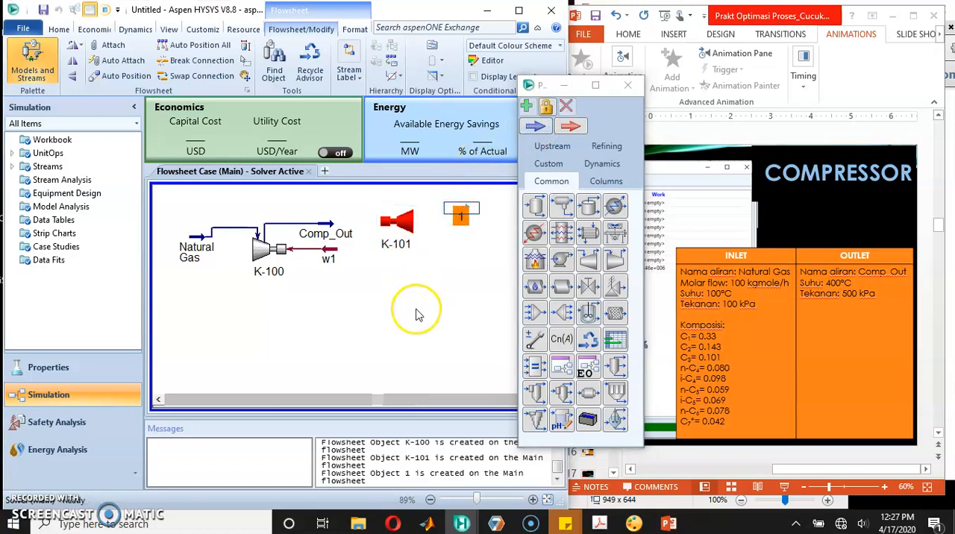
pyautogui.doubleClick(461, 213)
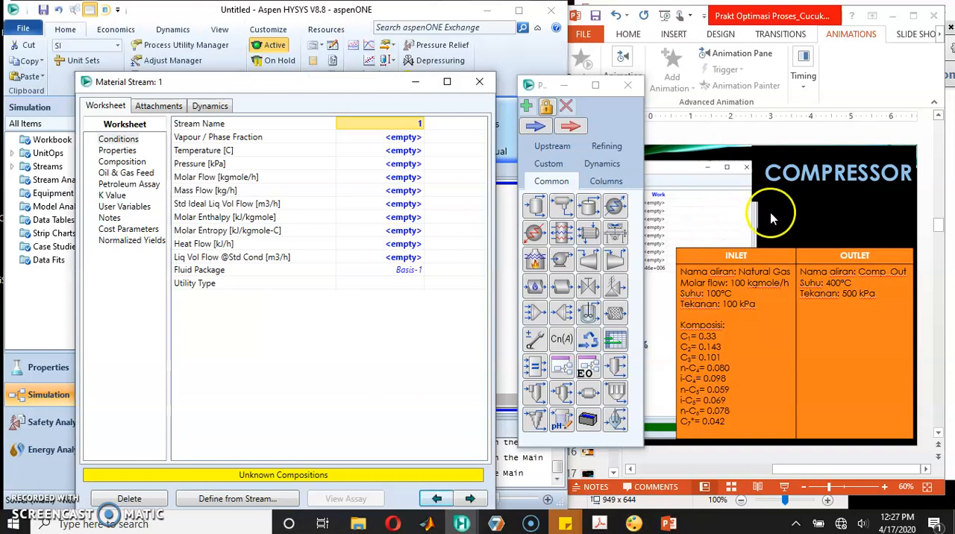
# Step: Bring up the expander slide in PowerPoint and rename the new material stream Ex_Out in HYSYS
pyautogui.click(772, 217)
pyautogui.scroll(-2, 773, 218)
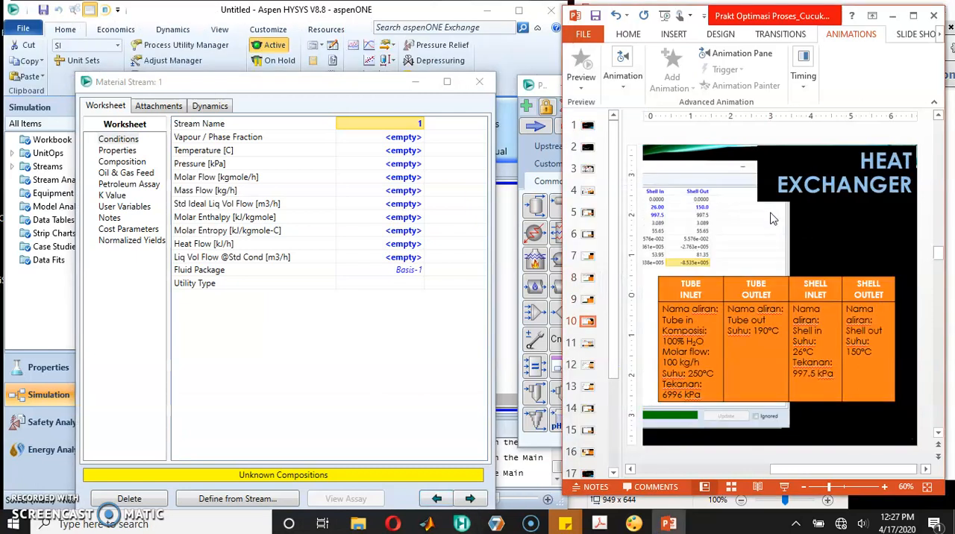
pyautogui.scroll(1, 772, 218)
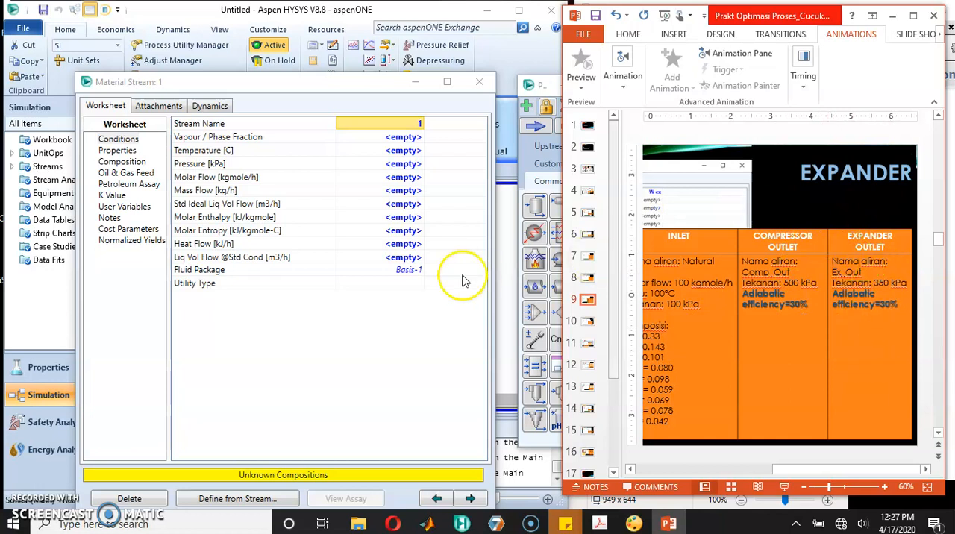
pyautogui.click(381, 125)
pyautogui.write('Ex_Out')
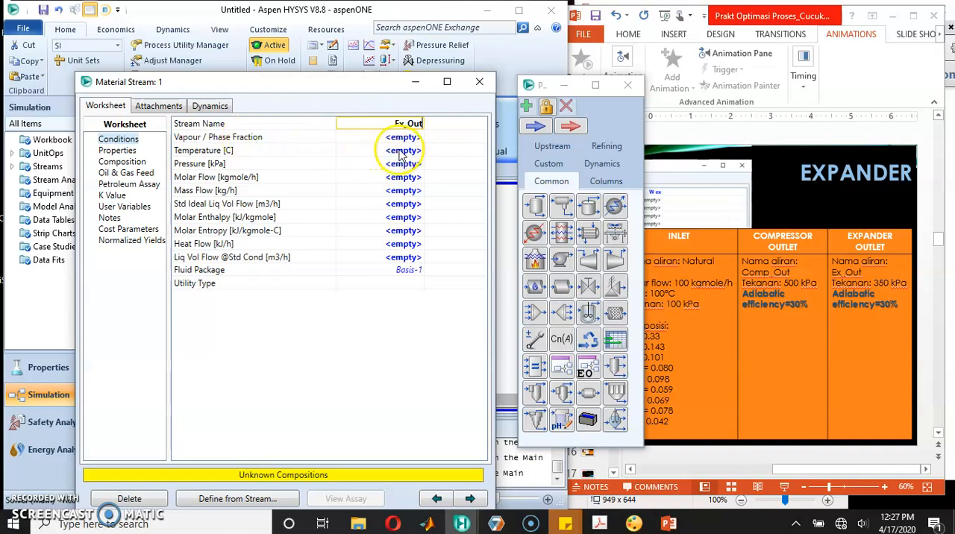
pyautogui.click(401, 151)
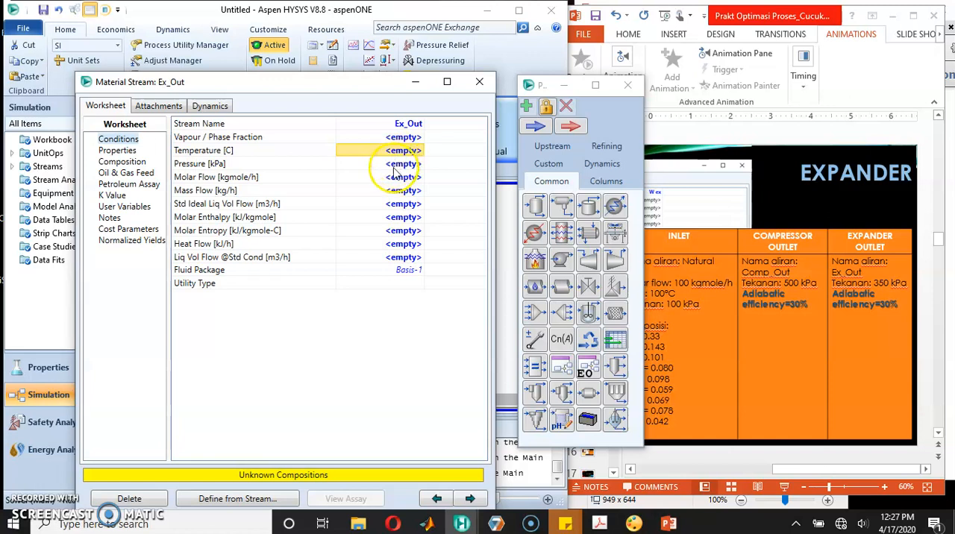
# Step: Set the Ex_Out stream's pressure to 350 kPa and close its properties
pyautogui.click(395, 164)
pyautogui.write('350')
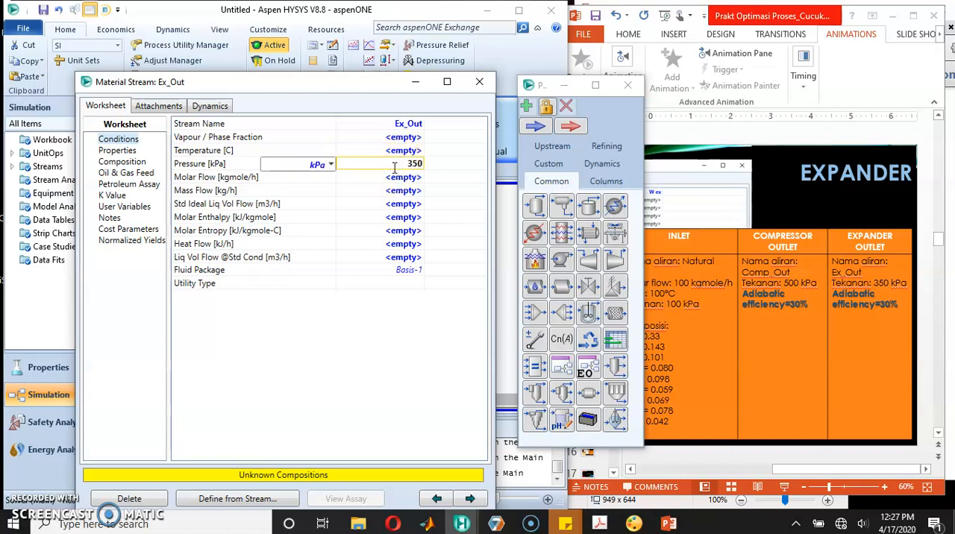
pyautogui.press('Return')
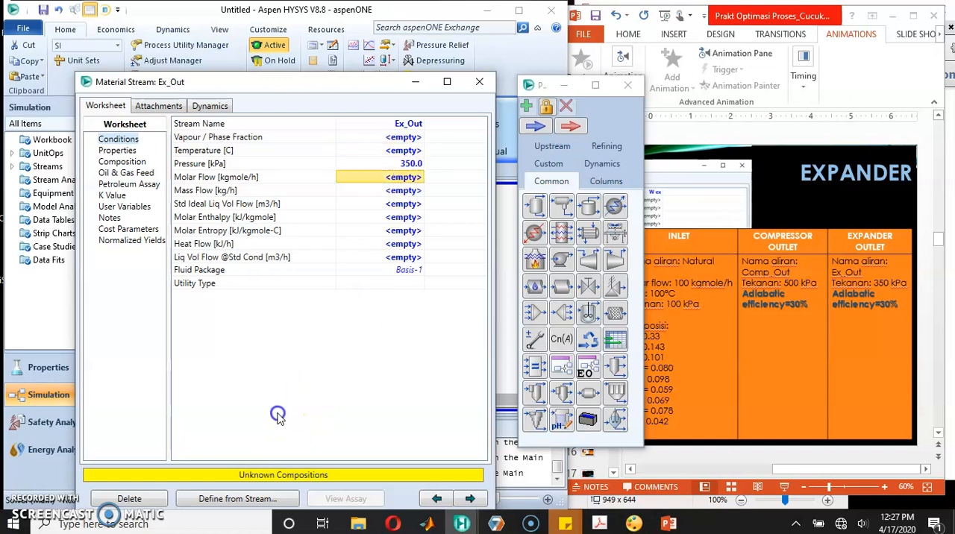
pyautogui.click(479, 82)
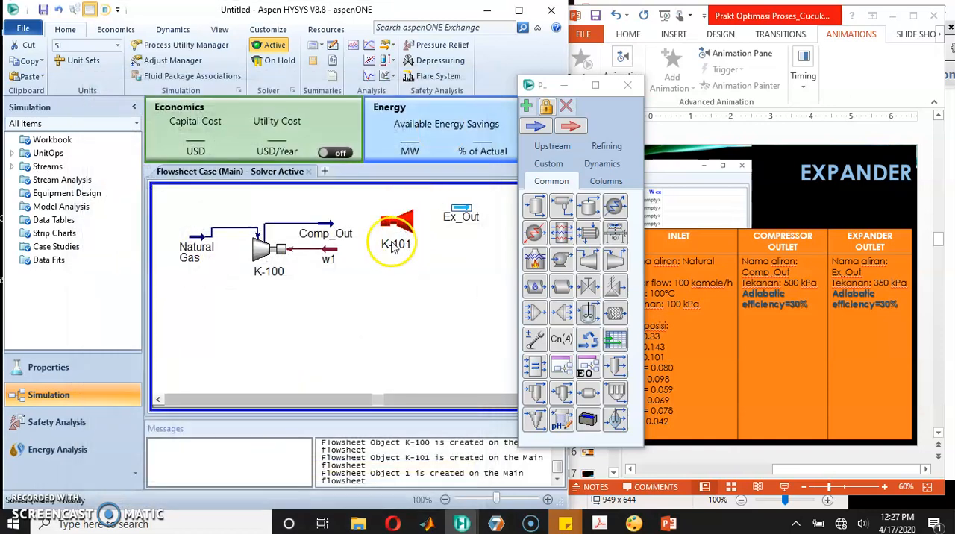
# Step: Connect expander K-101 with Comp_Out as inlet, Ex_Out as outlet and w2 as energy stream
pyautogui.click(398, 219)
pyautogui.doubleClick(402, 216)
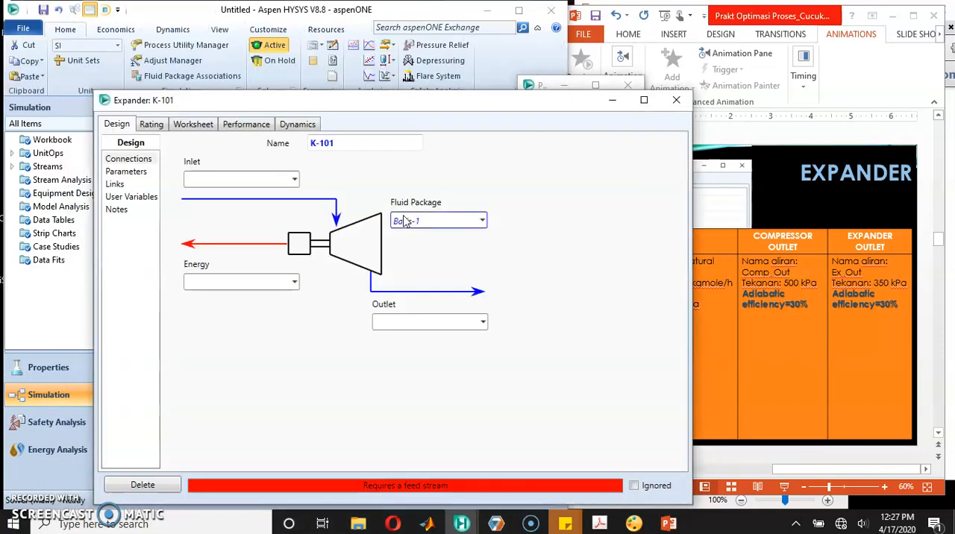
pyautogui.moveTo(378, 110); pyautogui.dragTo(329, 44)
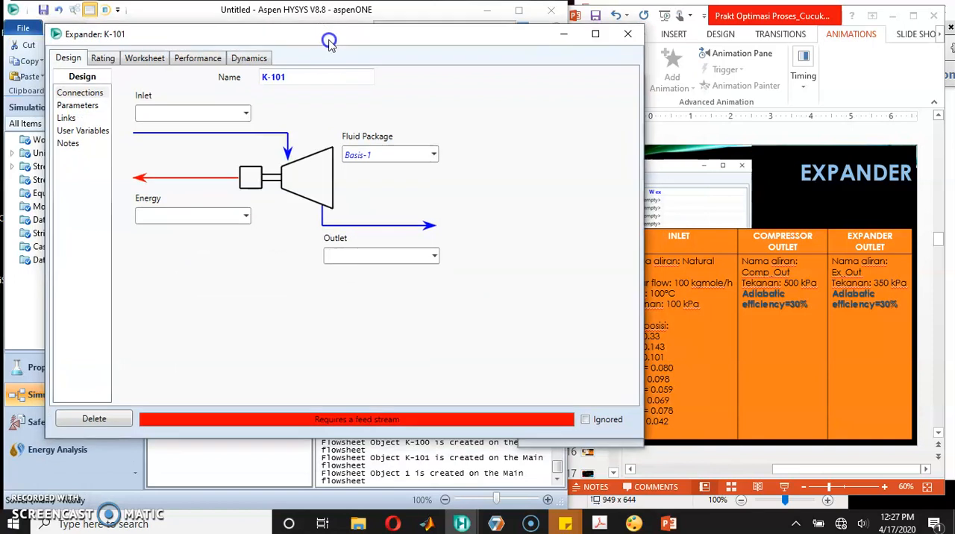
pyautogui.click(247, 113)
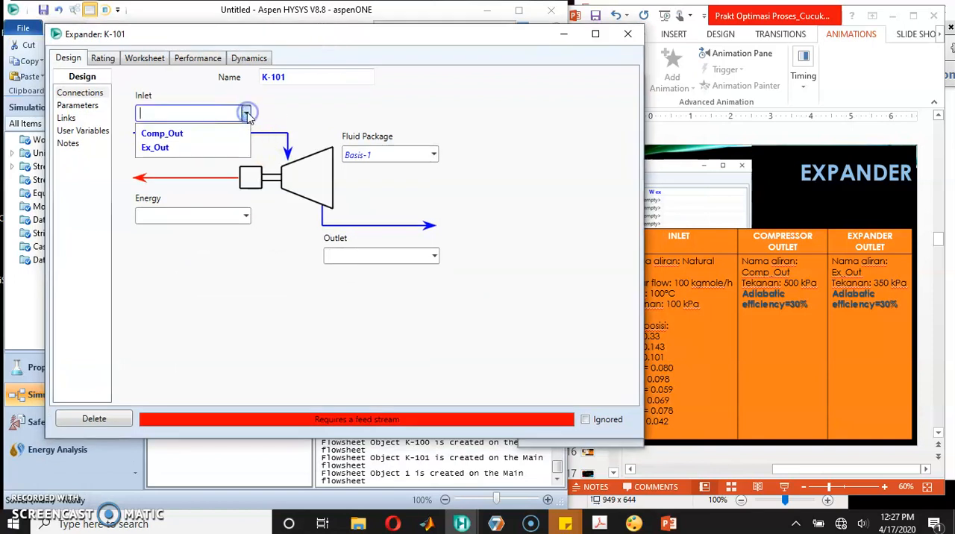
pyautogui.click(203, 134)
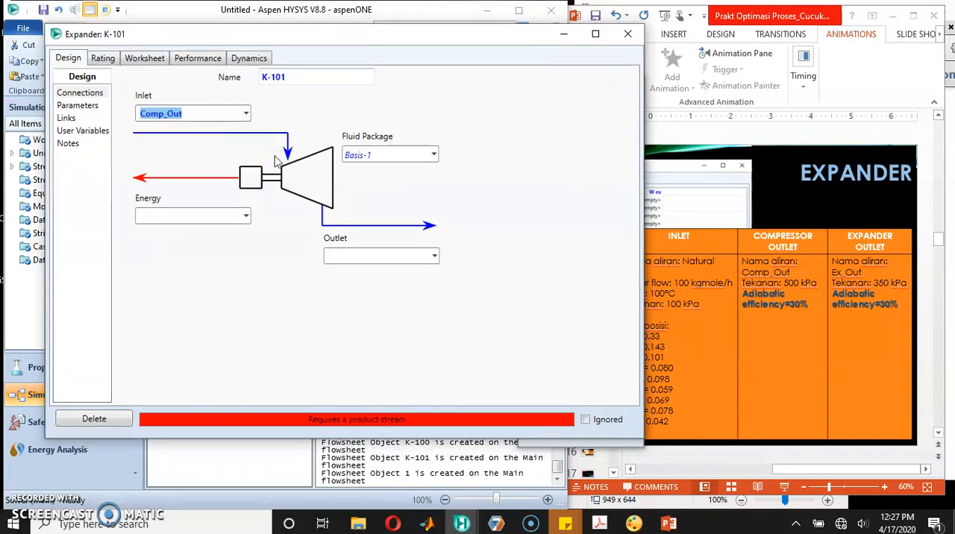
pyautogui.click(434, 256)
pyautogui.click(394, 282)
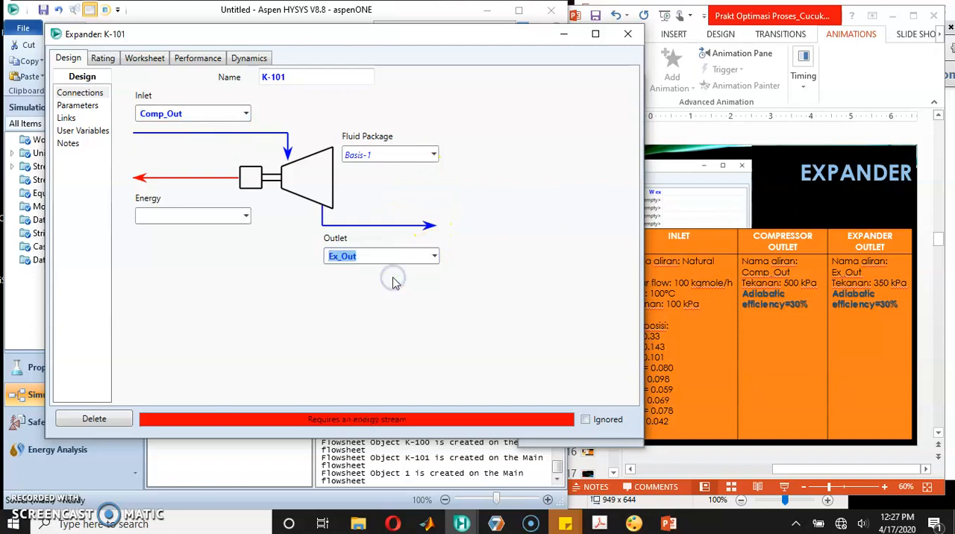
pyautogui.click(206, 217)
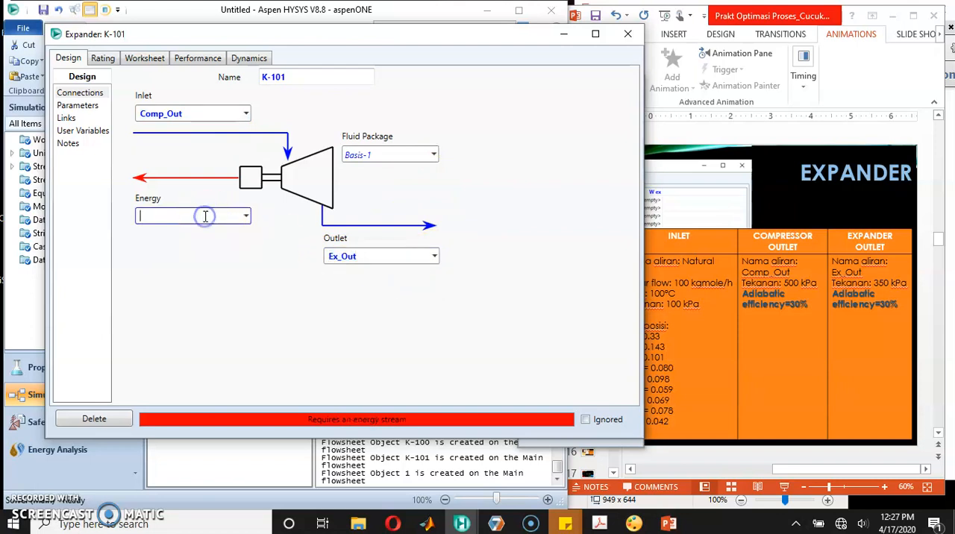
pyautogui.click(206, 264)
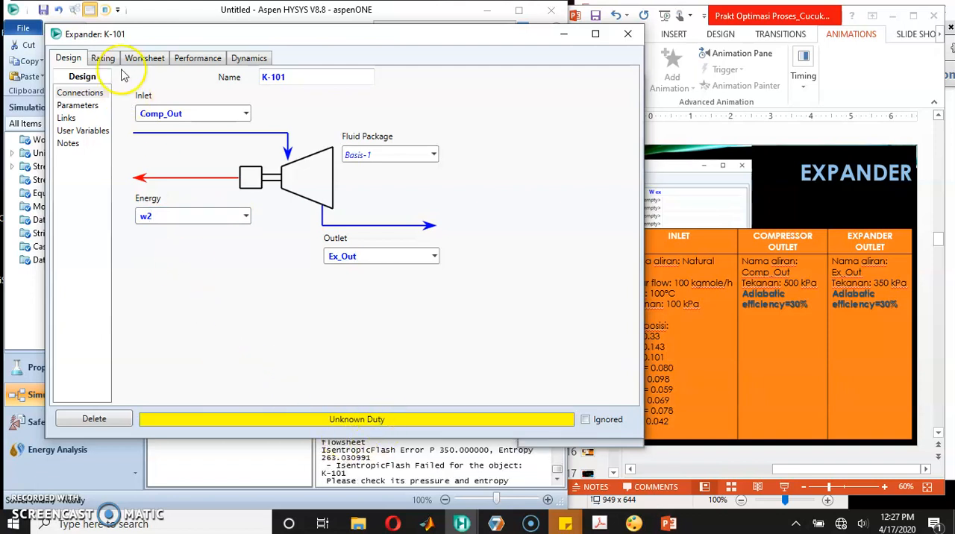
# Step: Set the adiabatic efficiency of expander K-101 to 30%
pyautogui.click(79, 106)
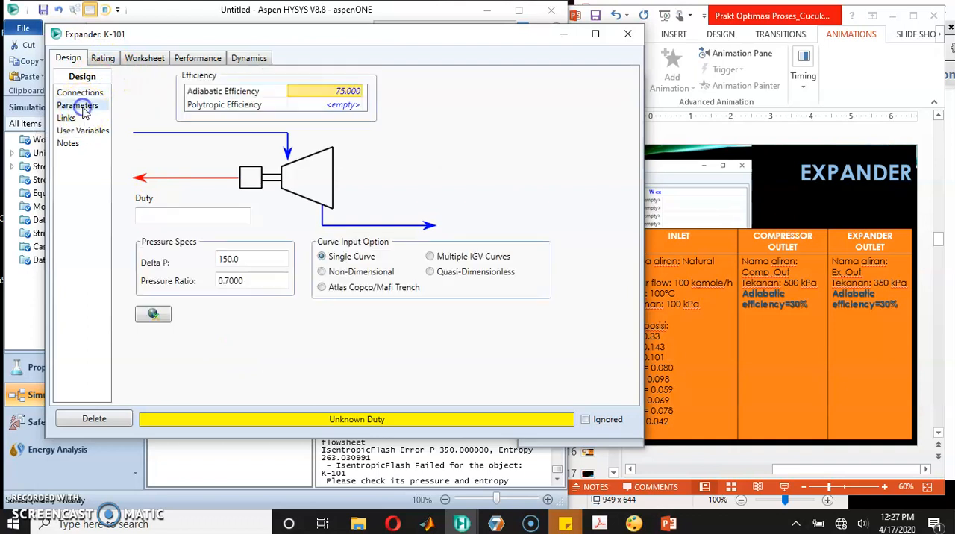
pyautogui.click(153, 59)
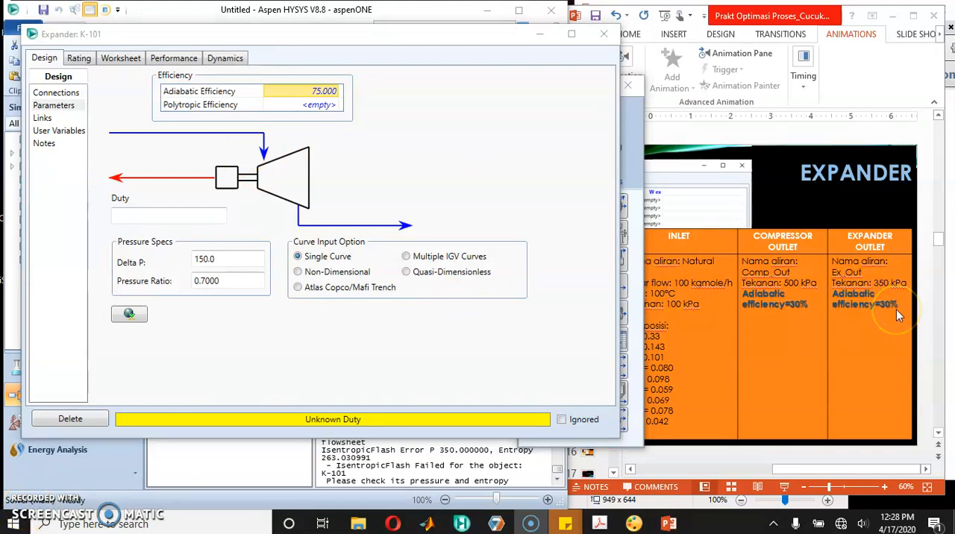
pyautogui.click(46, 108)
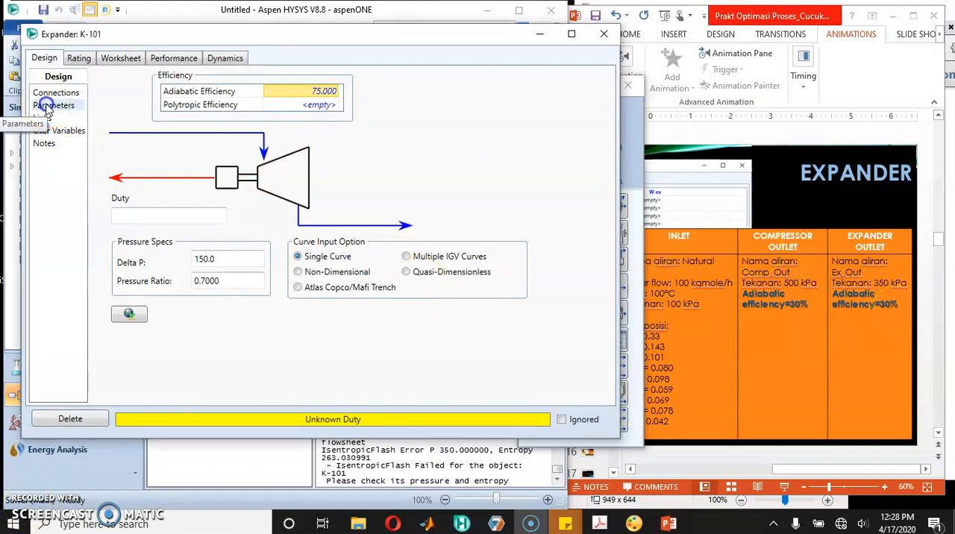
pyautogui.click(307, 92)
pyautogui.write('30')
pyautogui.press('Return')
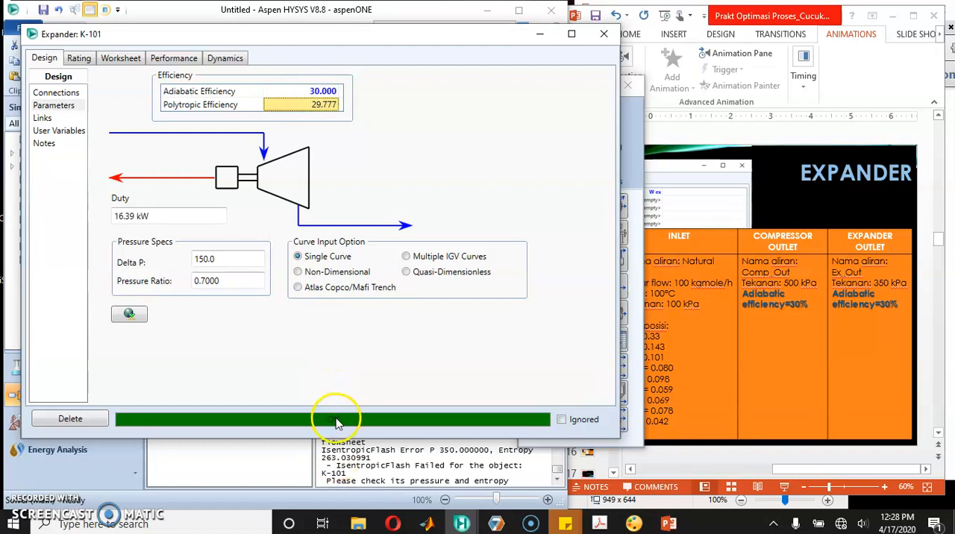
# Step: Review the stream conditions around the expander and check the expander and heat exchanger slides in PowerPoint
pyautogui.click(110, 59)
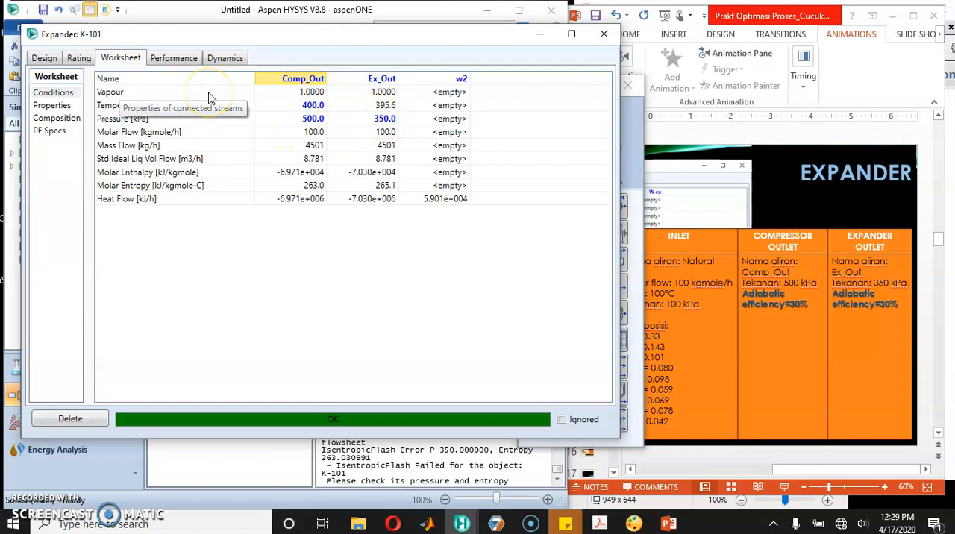
pyautogui.click(387, 112)
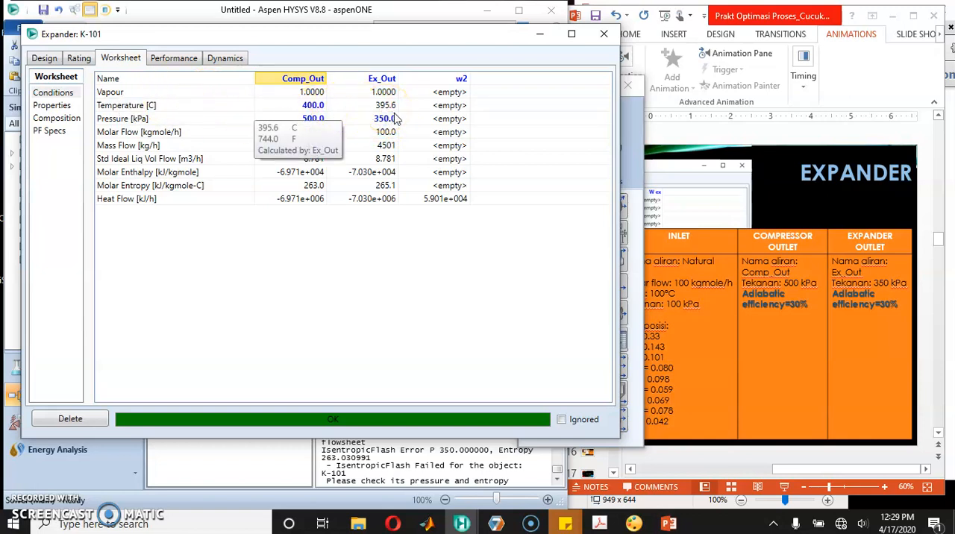
pyautogui.click(772, 199)
pyautogui.scroll(-1, 771, 199)
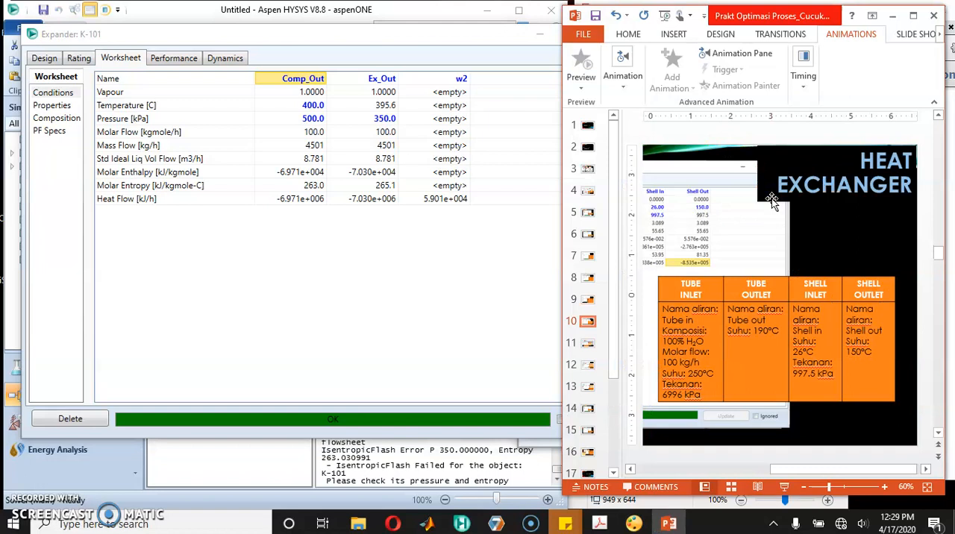
pyautogui.scroll(1, 772, 199)
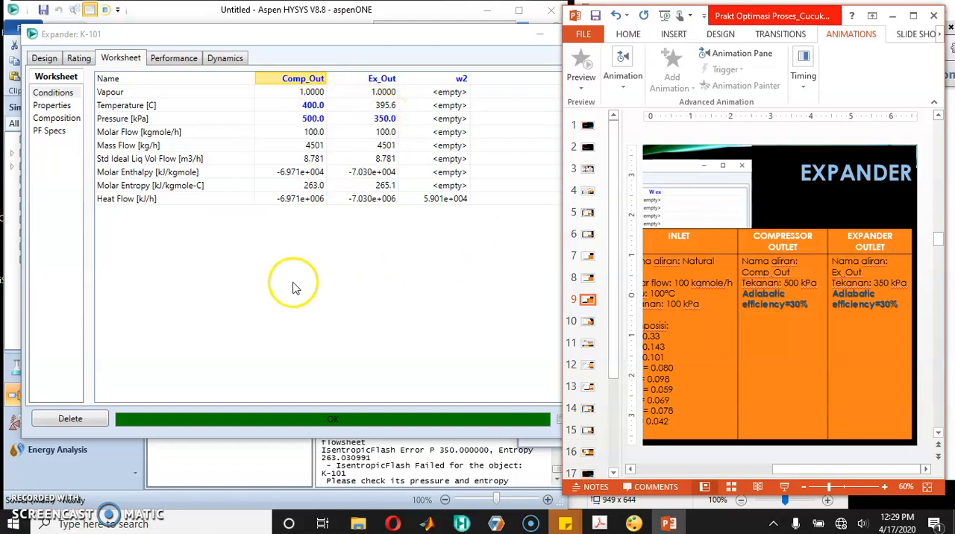
# Step: Back in HYSYS, clear the adiabatic efficiency specification of expander K-101
pyautogui.click(54, 59)
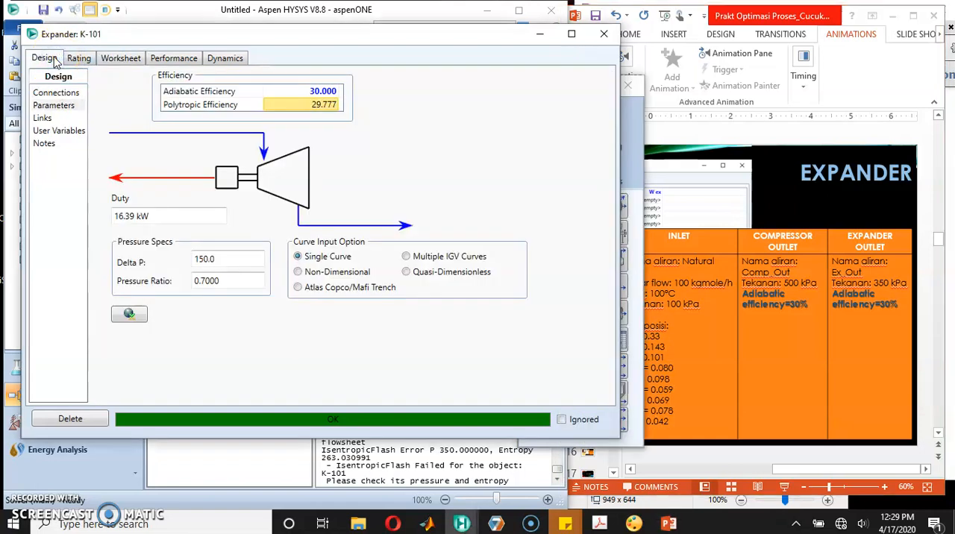
pyautogui.click(56, 106)
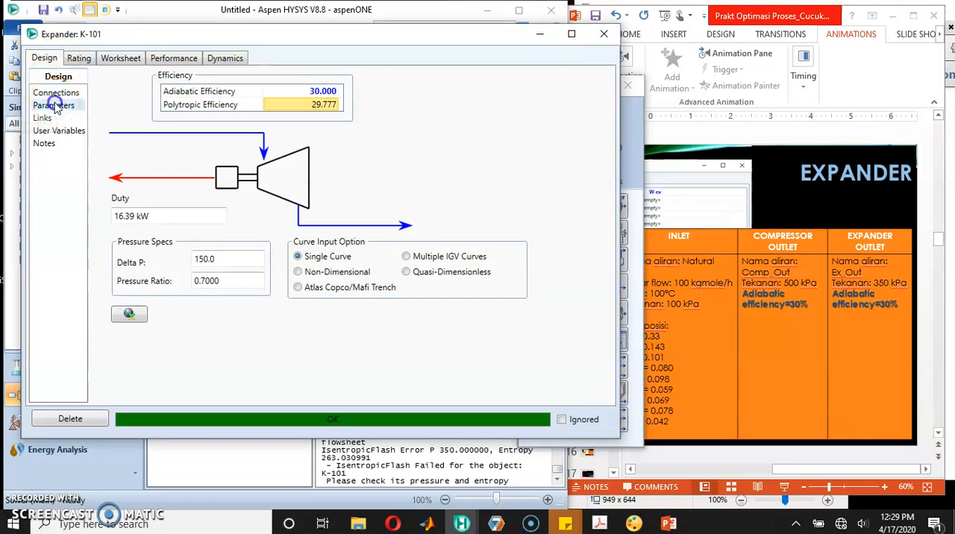
pyautogui.click(311, 92)
pyautogui.press('Delete')
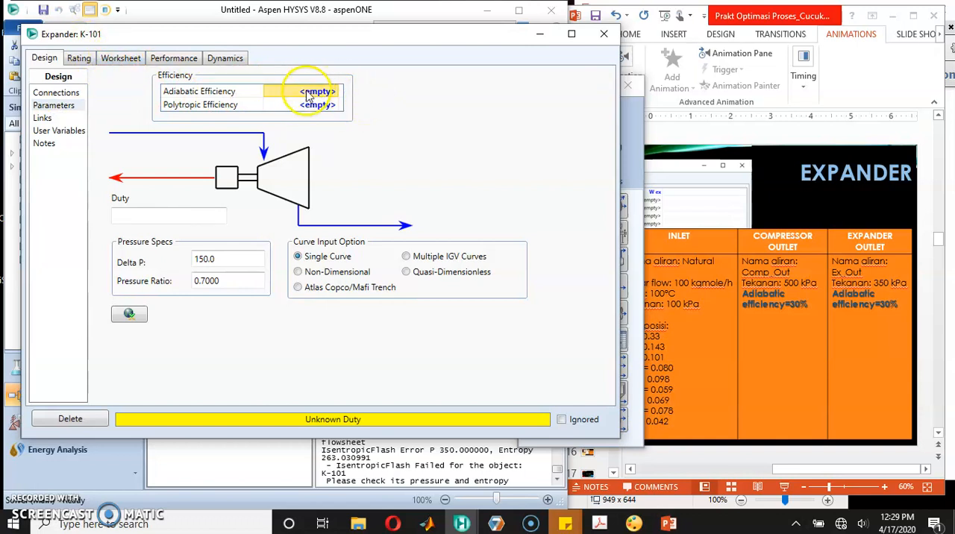
# Step: Try 250 °C as the Ex_Out temperature, dismiss the warning and check the expander's calculated efficiencies
pyautogui.click(121, 58)
pyautogui.click(376, 106)
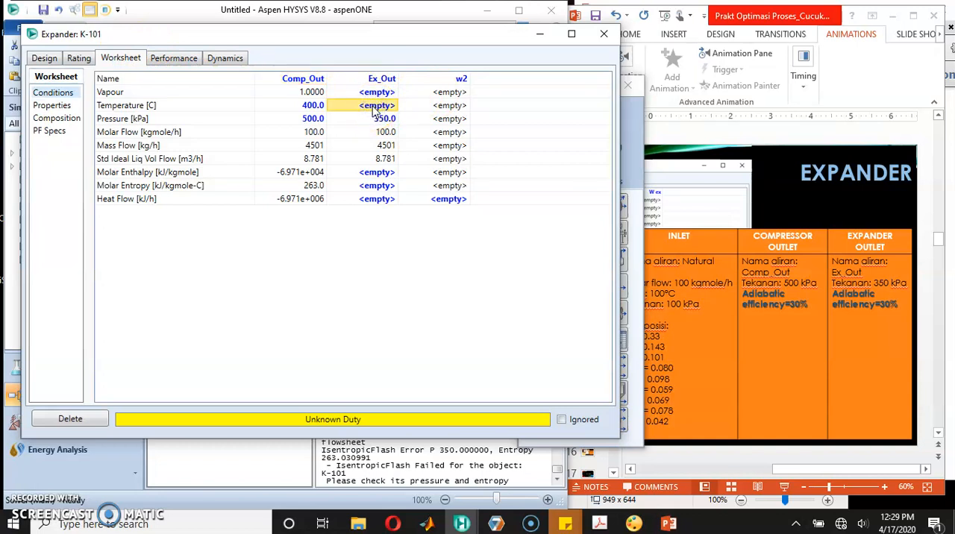
pyautogui.write('250')
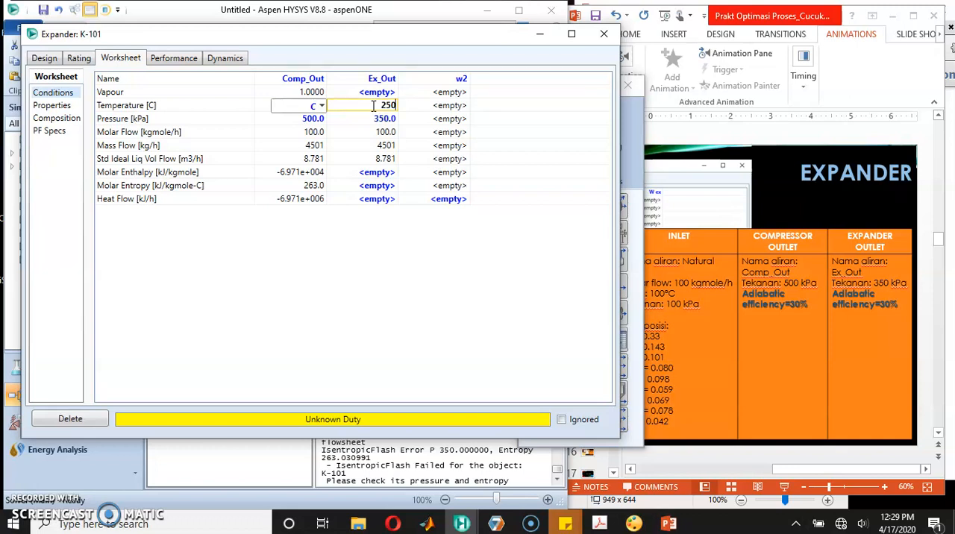
pyautogui.press('Return')
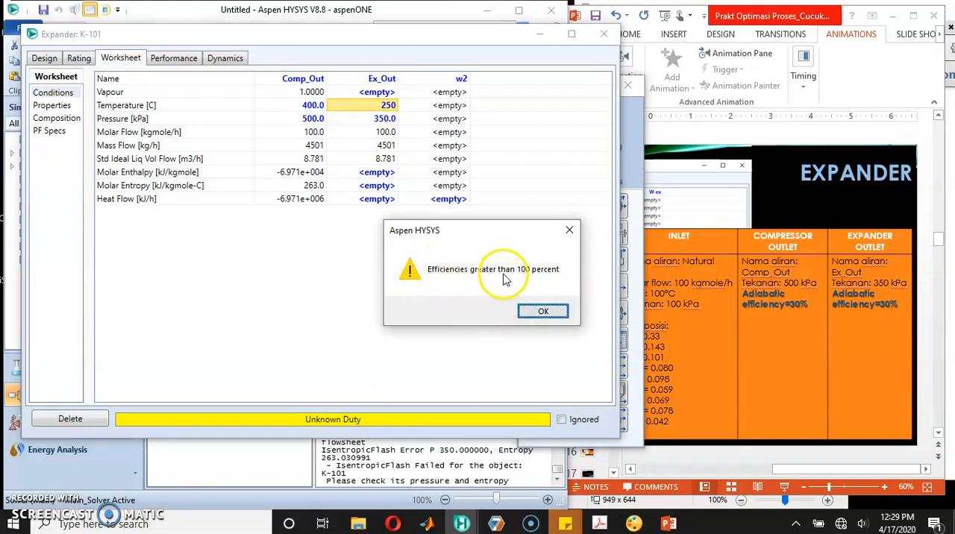
pyautogui.click(546, 309)
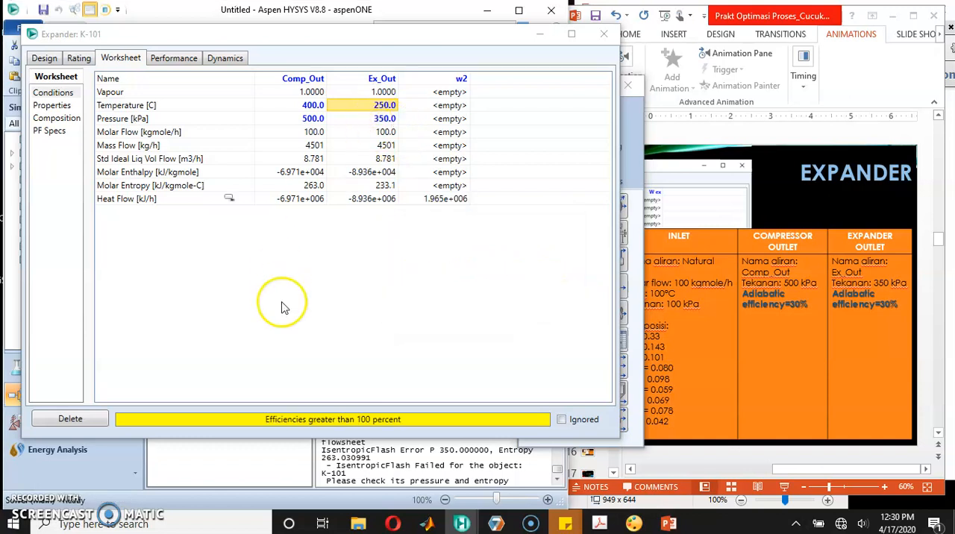
pyautogui.click(50, 60)
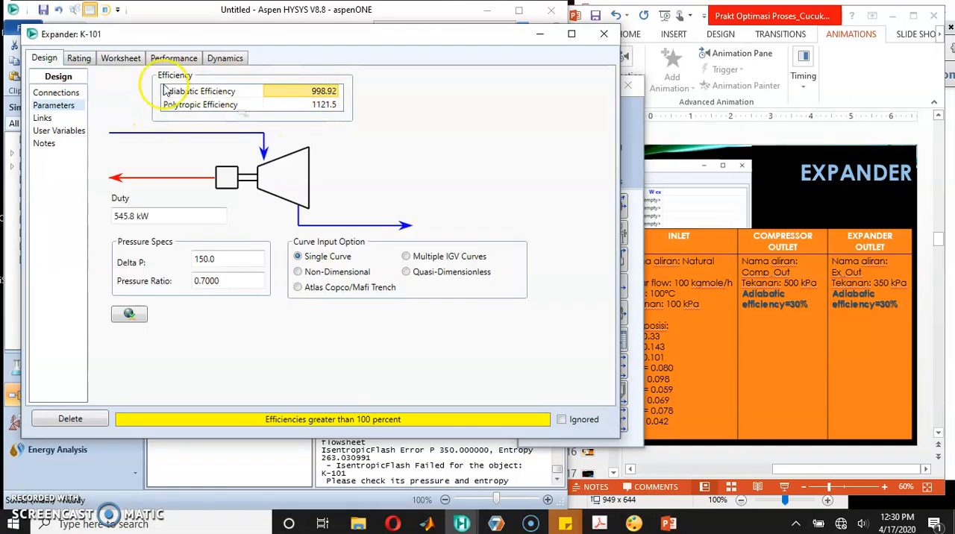
# Step: Try 350 °C as the Ex_Out temperature in the expander's stream conditions and dismiss the warning
pyautogui.click(126, 60)
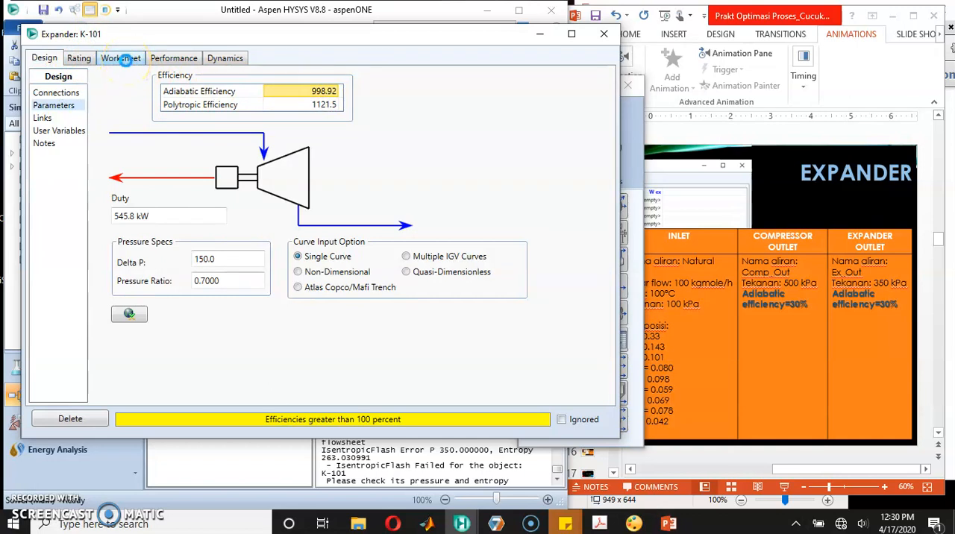
pyautogui.click(384, 105)
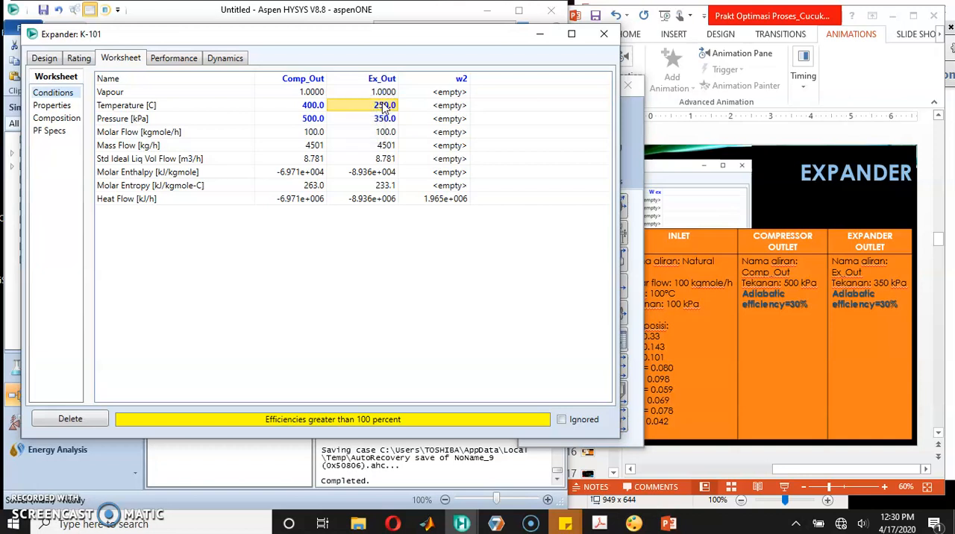
pyautogui.write('350')
pyautogui.press('Return')
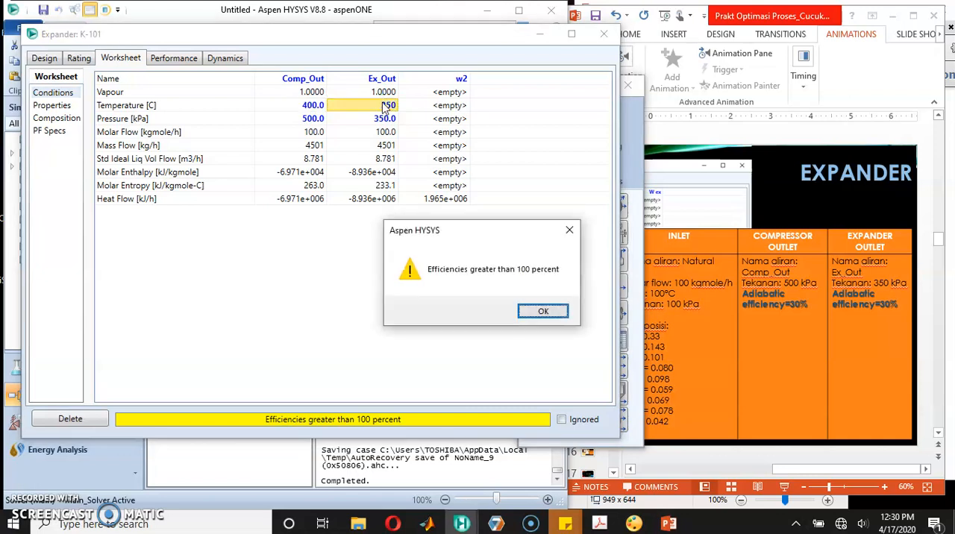
pyautogui.click(550, 313)
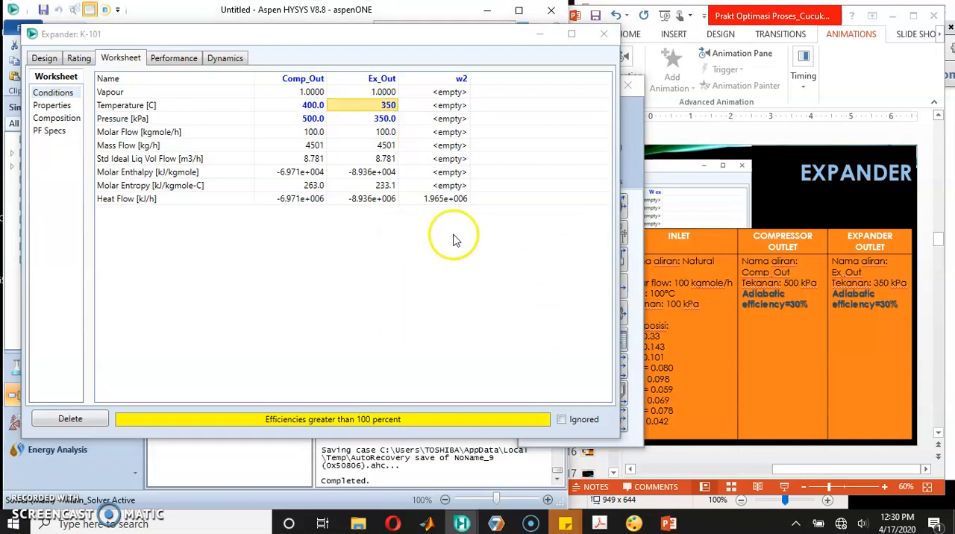
# Step: Set the Ex_Out temperature to 100 °C and inspect the outlet stream's pressure and heat flow
pyautogui.click(380, 105)
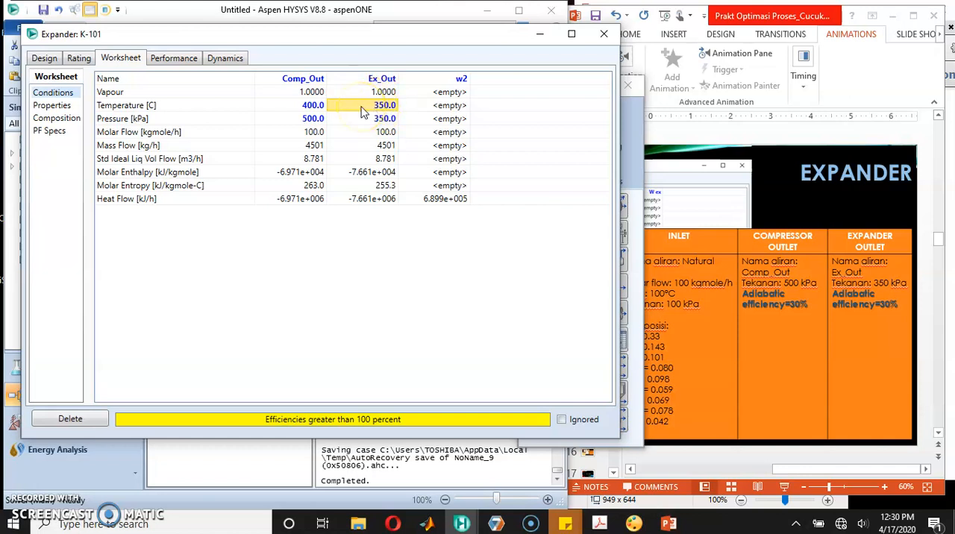
pyautogui.write('100')
pyautogui.press('Return')
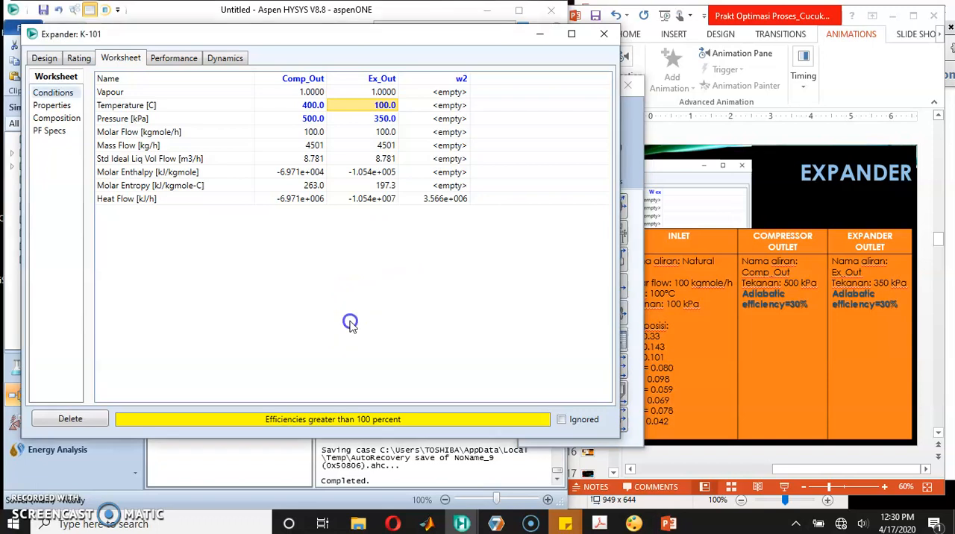
pyautogui.click(353, 106)
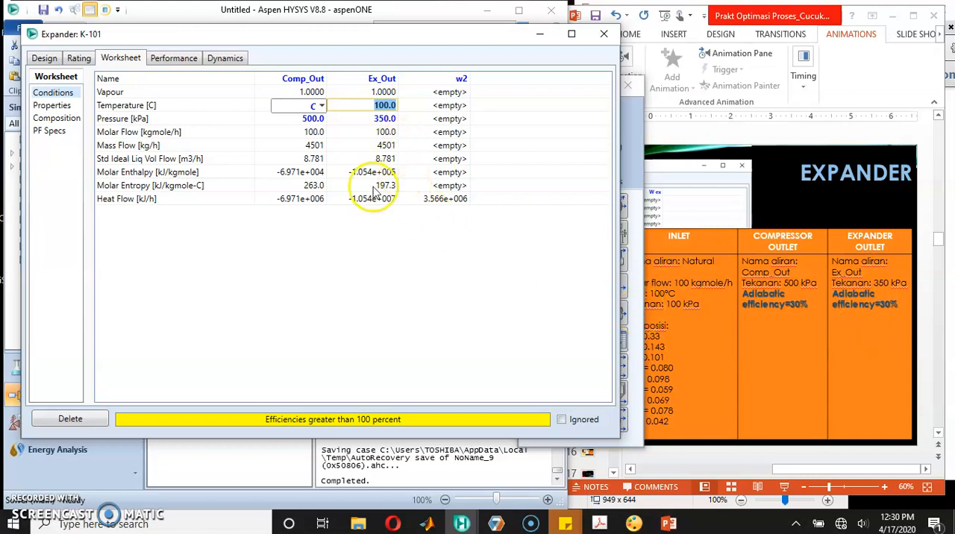
pyautogui.click(350, 287)
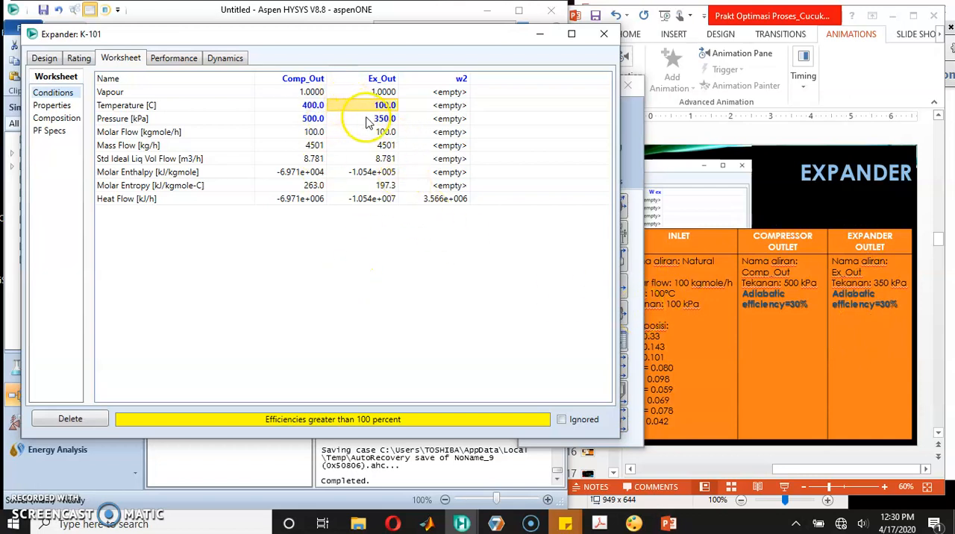
pyautogui.moveTo(365, 123)
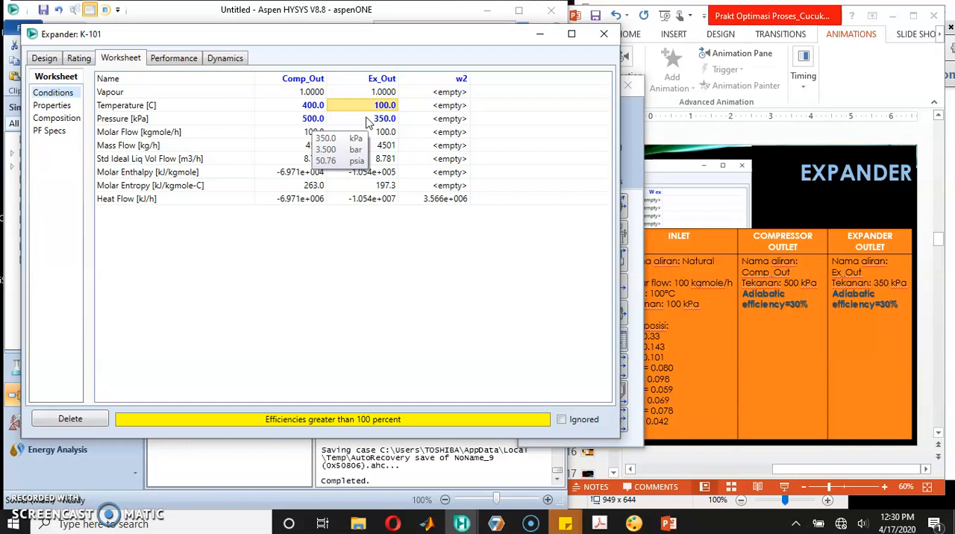
pyautogui.moveTo(348, 202)
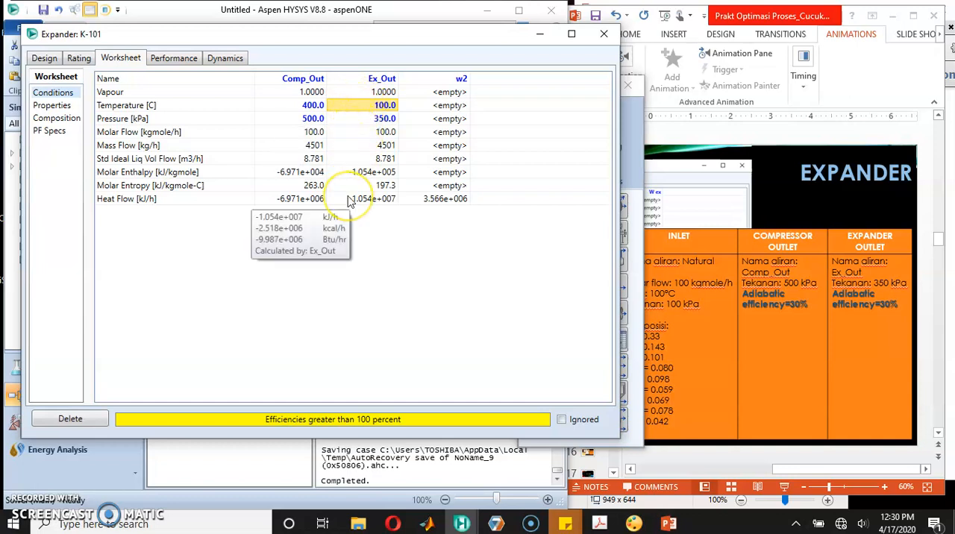